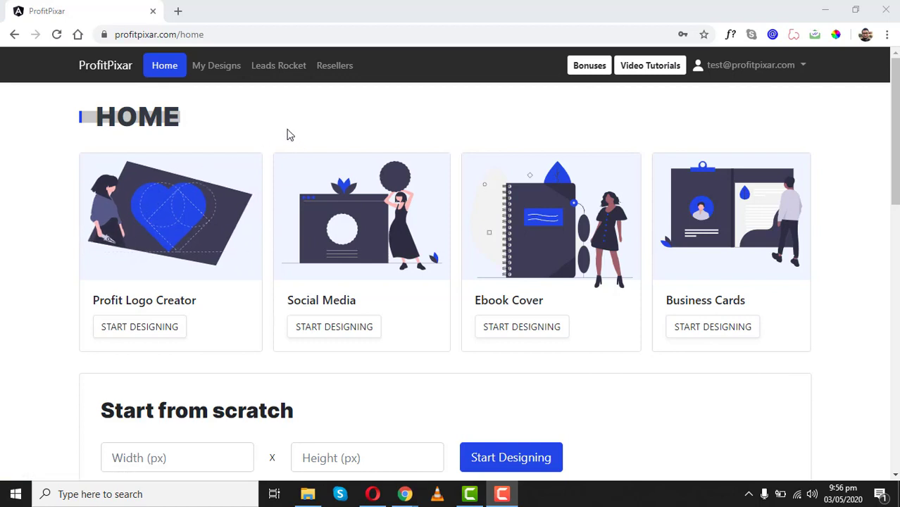
Step: Look through the home page's design categories, start-from-scratch section and popular social media templates
click(894, 133)
drag(894, 134, 894, 140)
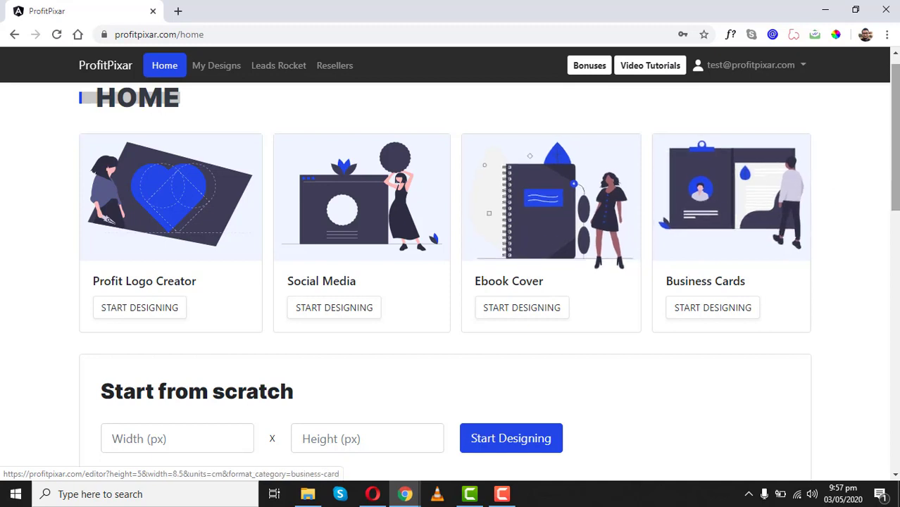
drag(896, 165, 871, 233)
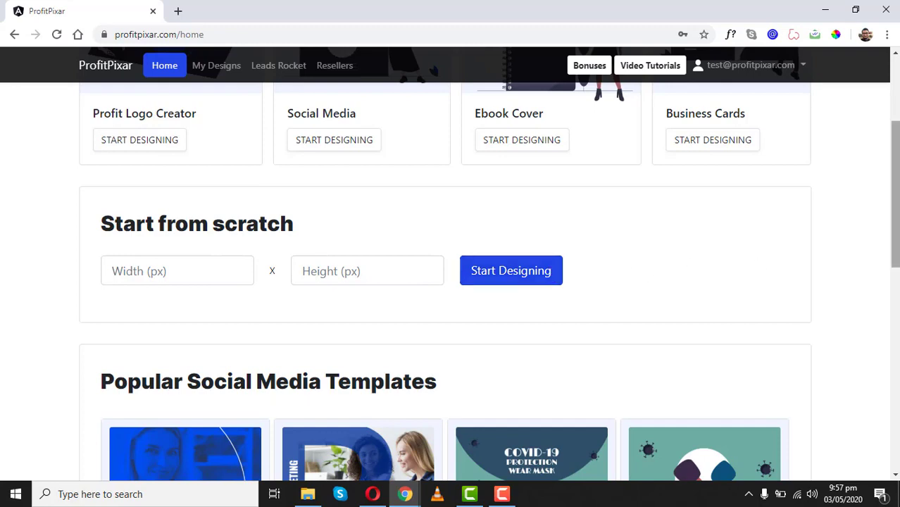
drag(894, 195, 897, 363)
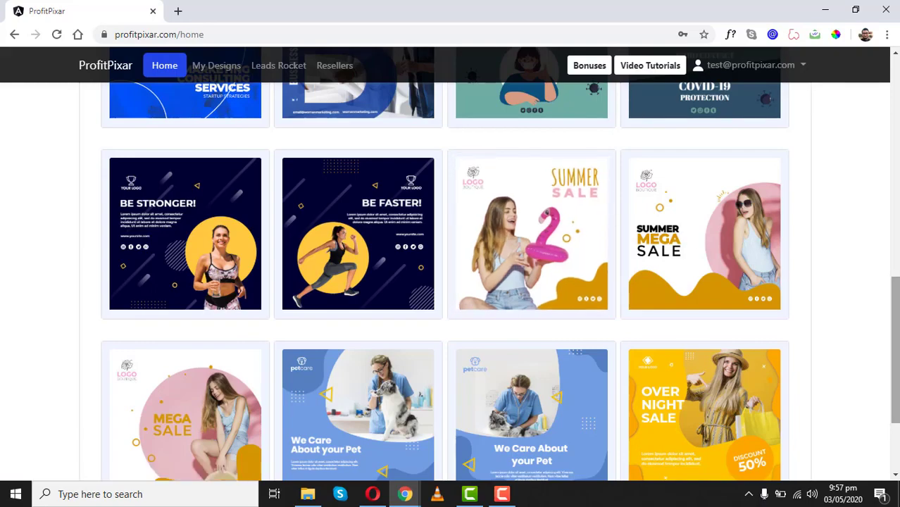
drag(895, 359, 896, 152)
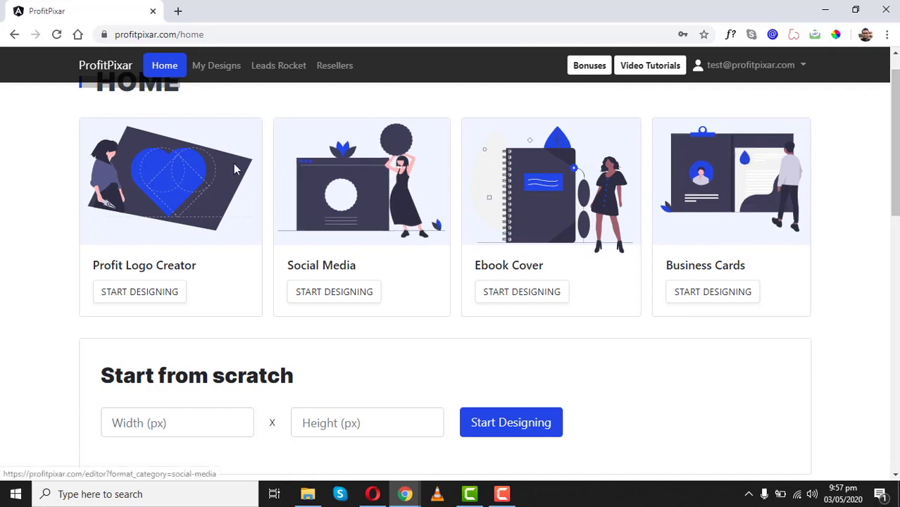
Step: Start a design in Profit Logo Creator and load the "Creative" template with hands, a red heart and leaves
click(147, 176)
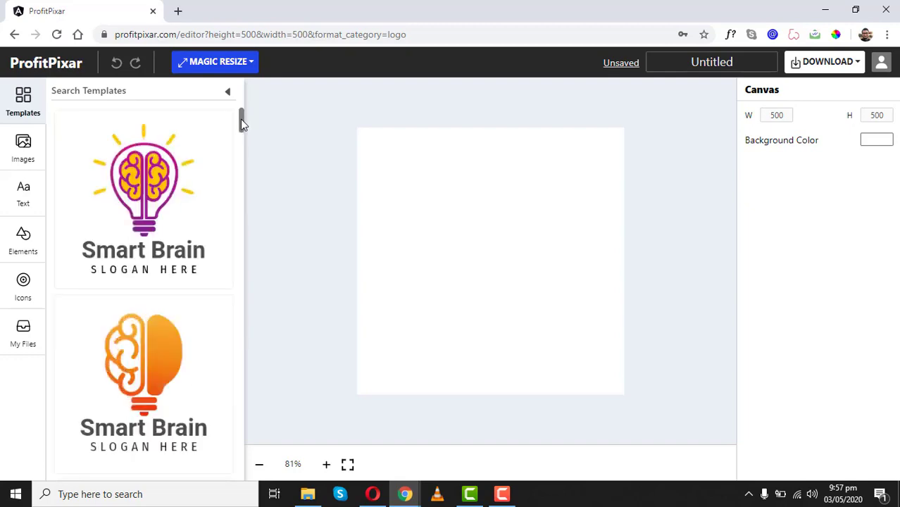
drag(241, 124, 236, 402)
scroll(233, 408, down, 4)
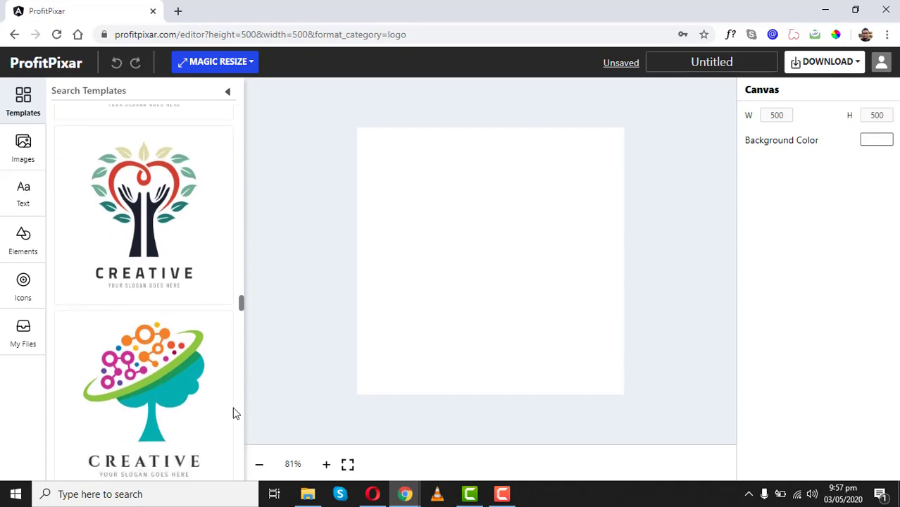
click(144, 204)
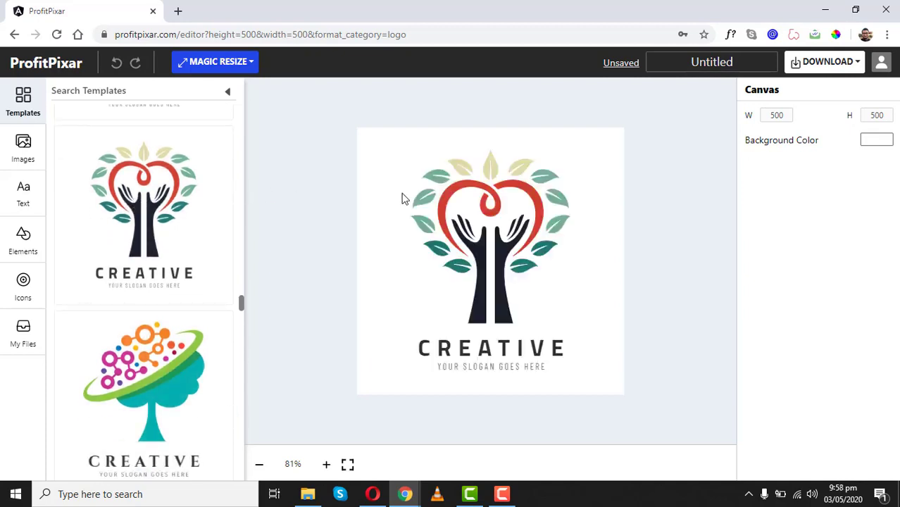
Step: Move the top beige leaf to Y 41, try left and right alignment, and centre it horizontally on the canvas
click(490, 173)
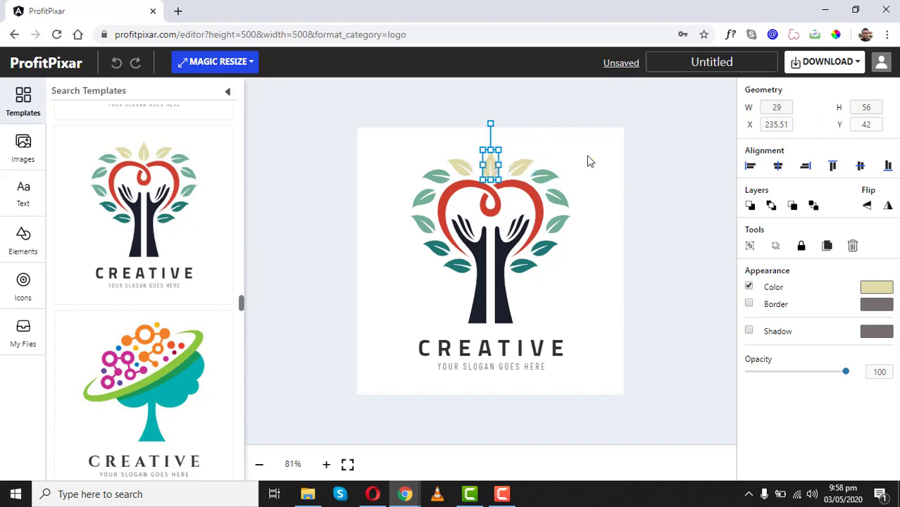
double_click(775, 126)
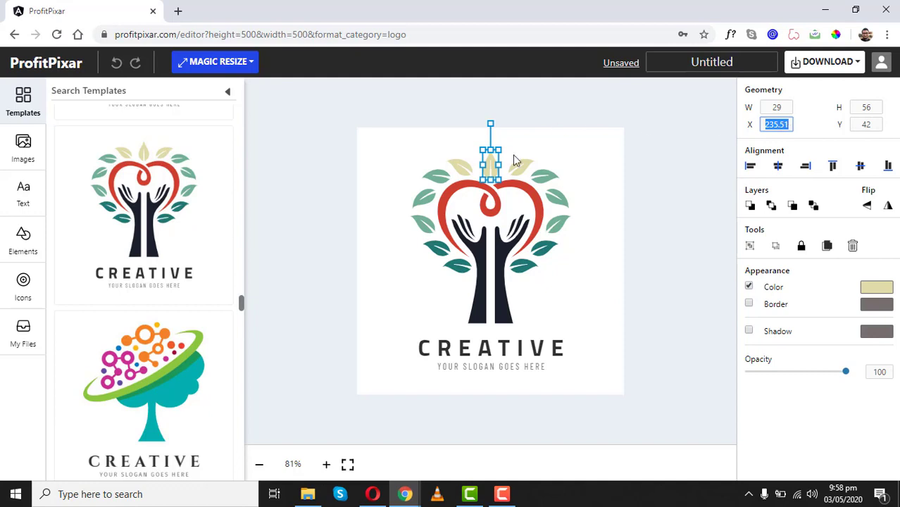
mouse_move(493, 169)
mouse_down()
mouse_move(542, 139)
mouse_move(527, 149)
mouse_move(544, 182)
mouse_move(490, 158)
mouse_up()
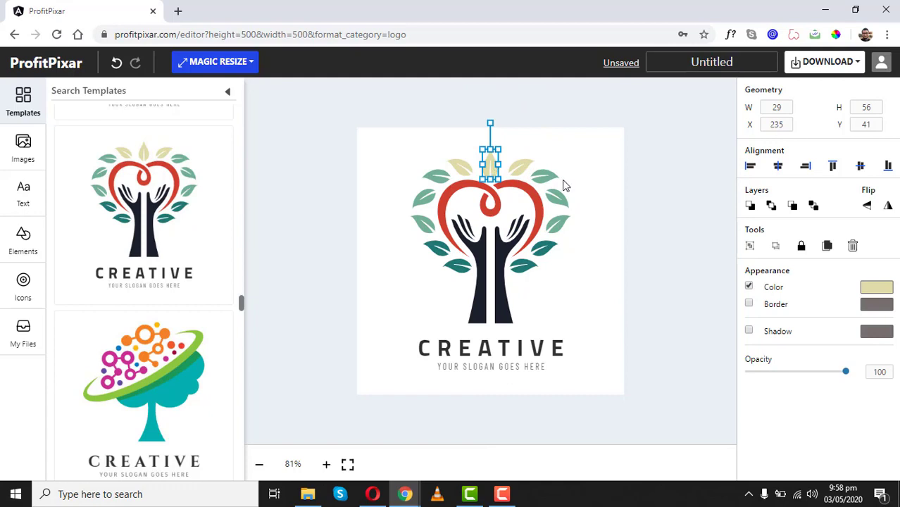
click(750, 167)
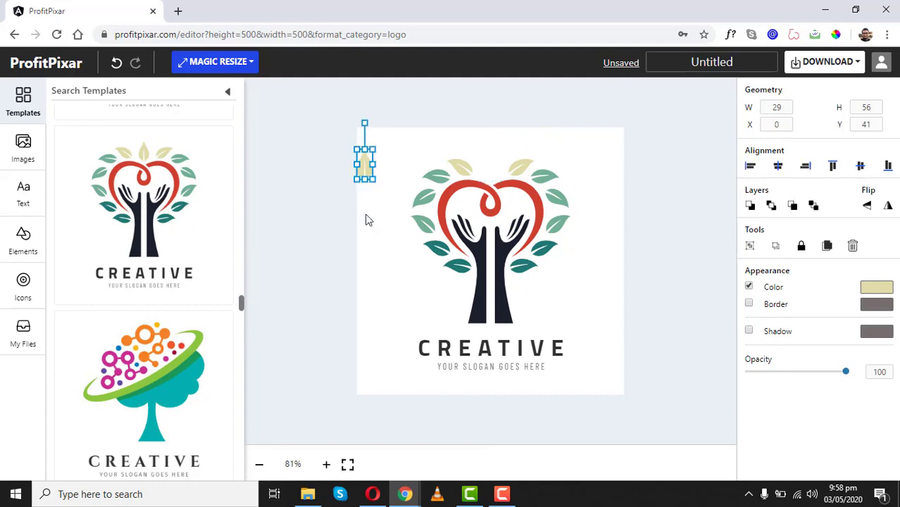
click(803, 167)
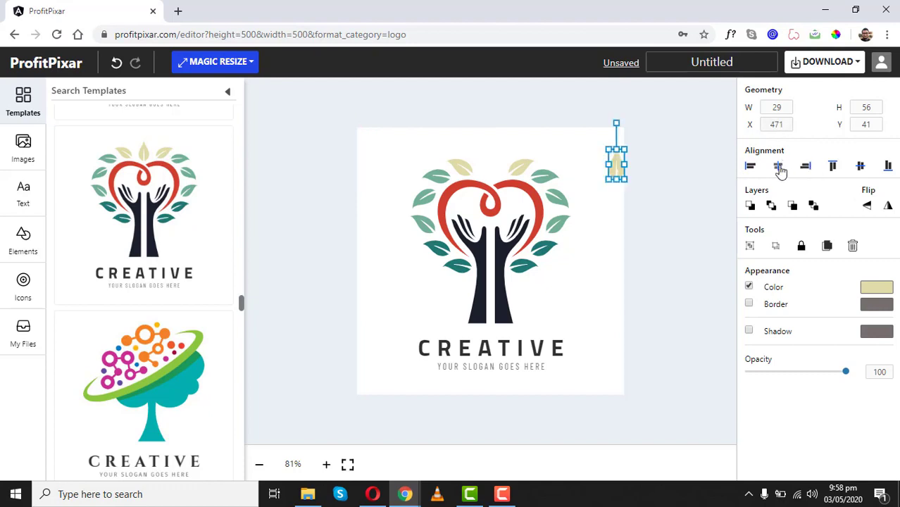
click(778, 169)
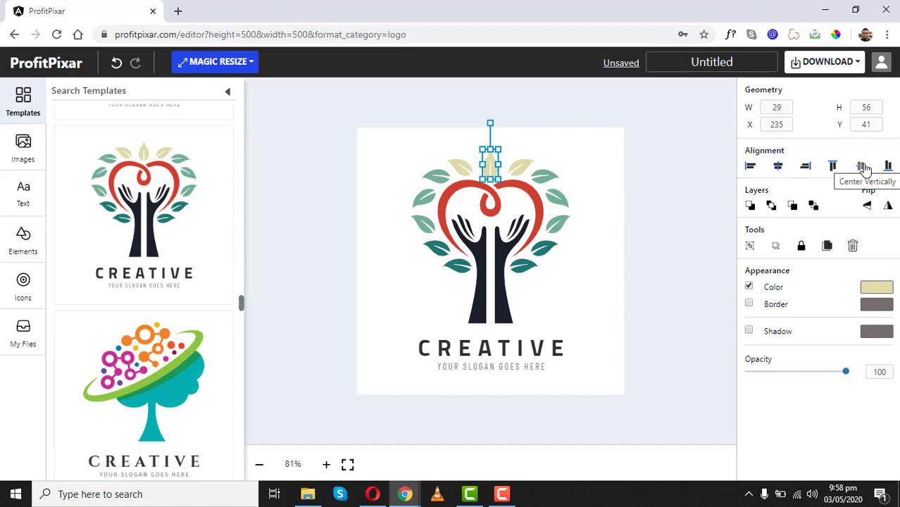
Step: Move the beige leaf to the right of the top leaf onto the heart's loop, at about X 226, Y 122
shift+click(514, 171)
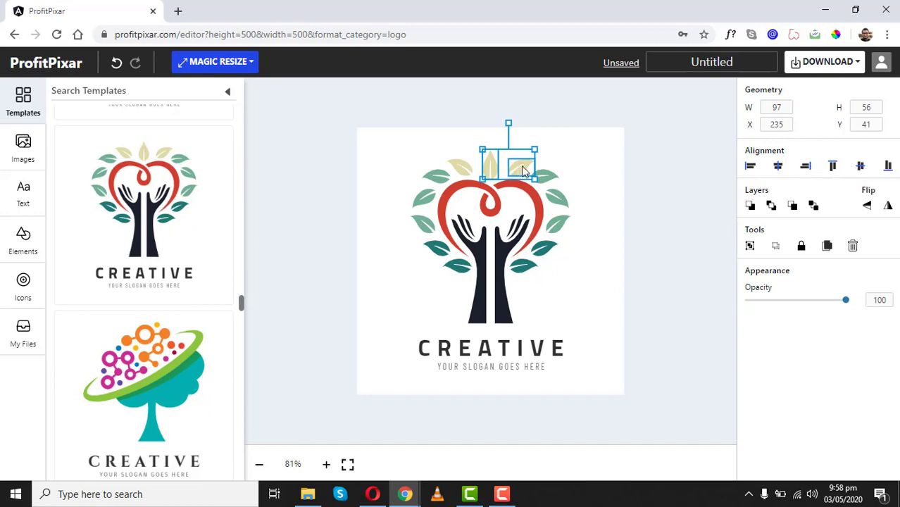
click(588, 148)
drag(520, 166, 489, 195)
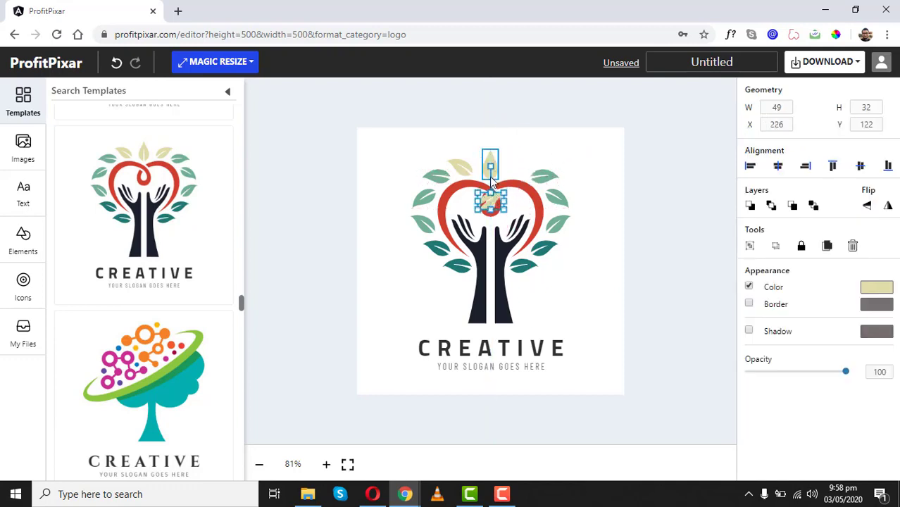
click(489, 176)
click(605, 160)
click(490, 175)
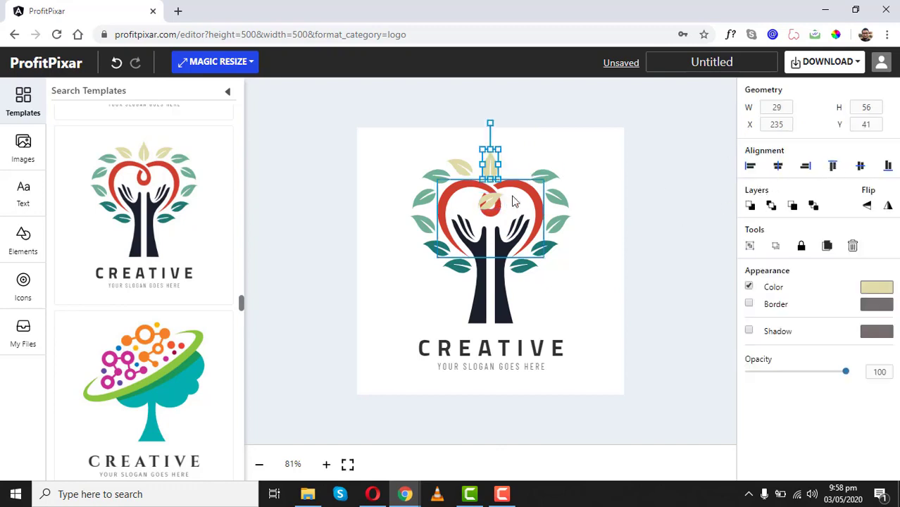
Step: Move the red heart to about X 300, Y 64, bringing it forward and sending the lower overlapped green leaf to the back
drag(532, 181, 620, 175)
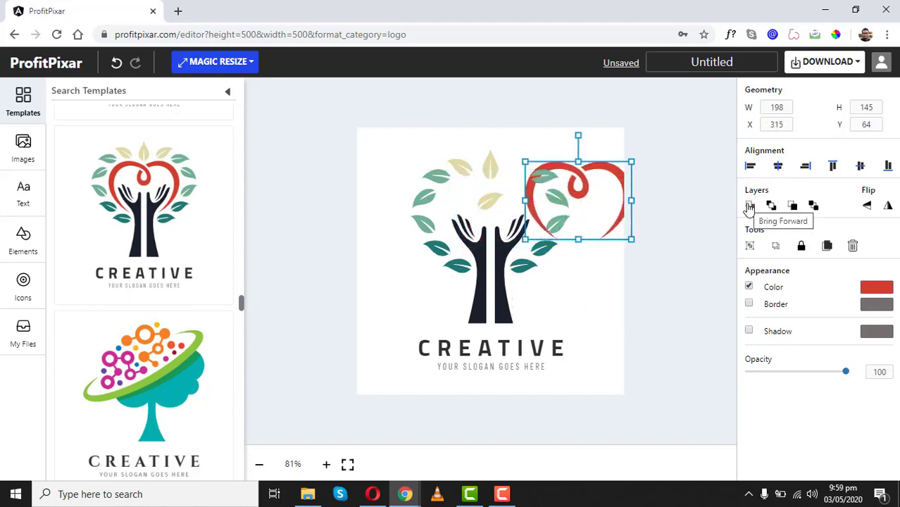
click(749, 209)
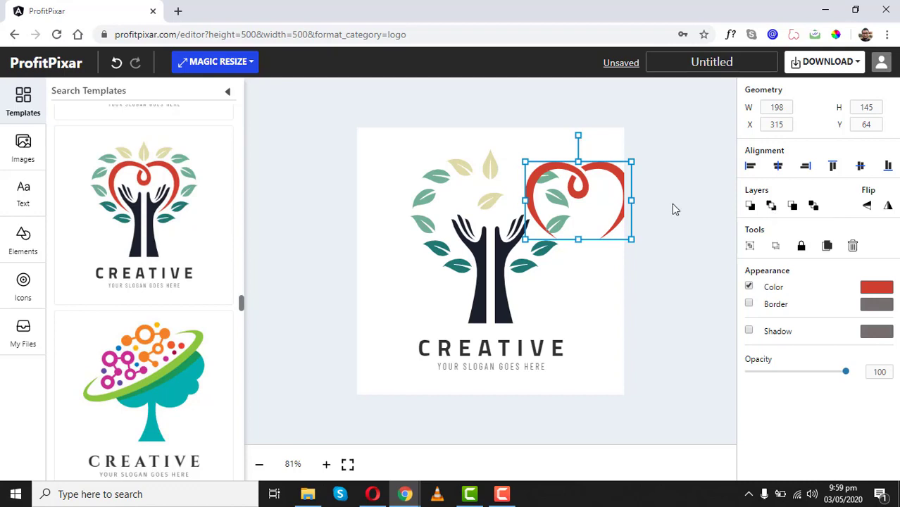
click(561, 233)
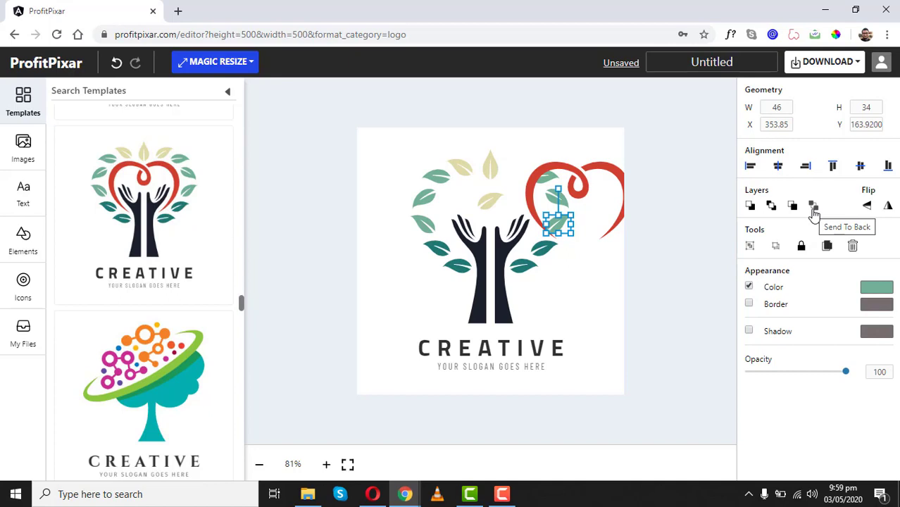
click(813, 206)
click(570, 218)
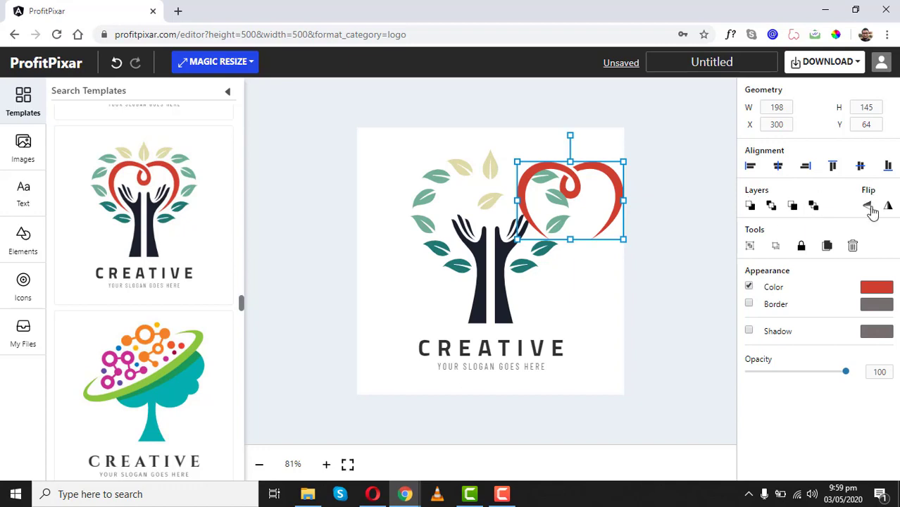
Step: Flip the beige leaf beside the top leaf and group the two leaves together
click(458, 168)
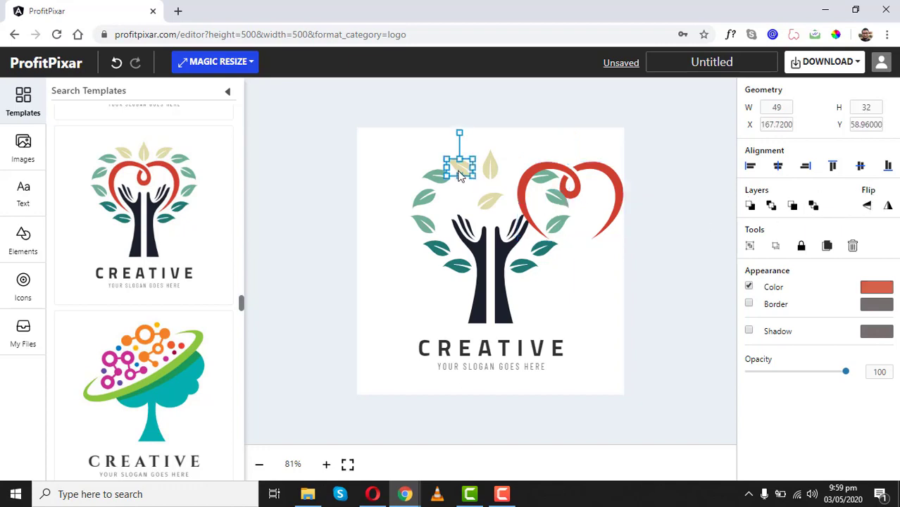
click(866, 206)
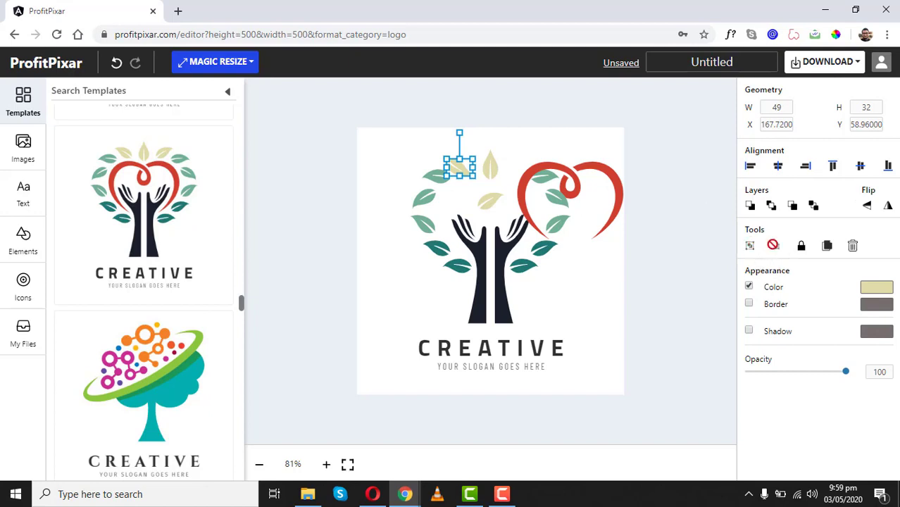
shift+click(490, 169)
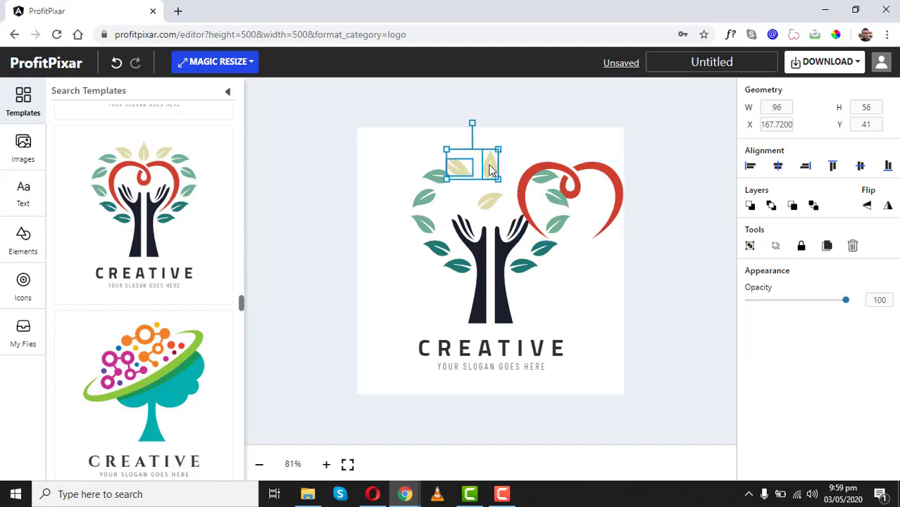
click(750, 246)
Step: Move the grouped beige leaves to about X 187, Y 41 and lock the group
drag(486, 178, 405, 211)
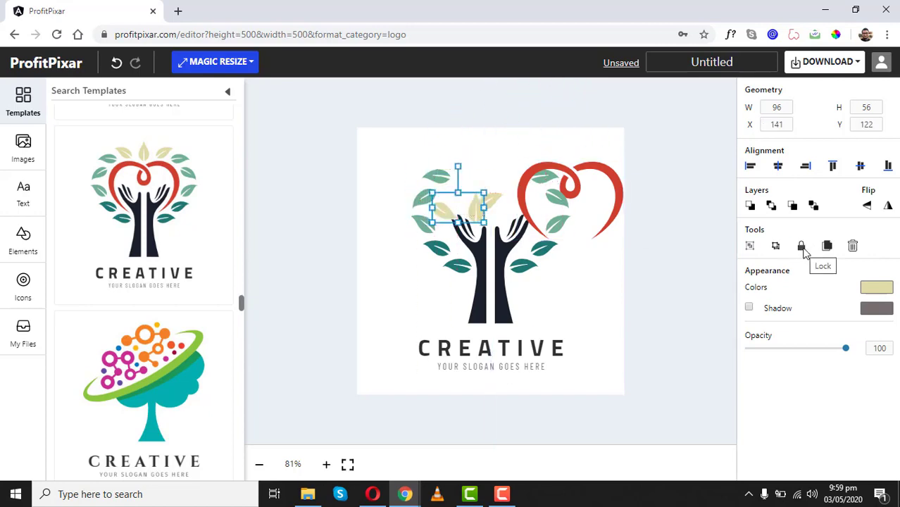
drag(470, 209, 495, 165)
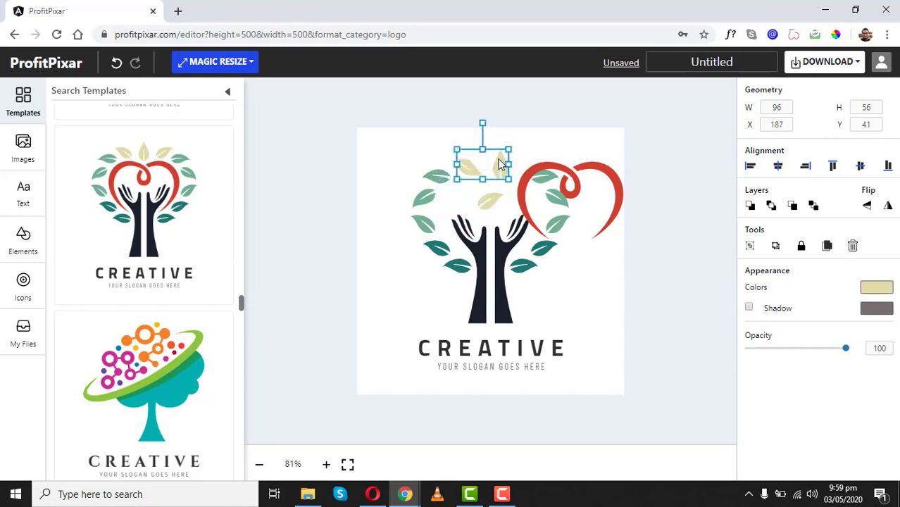
click(801, 246)
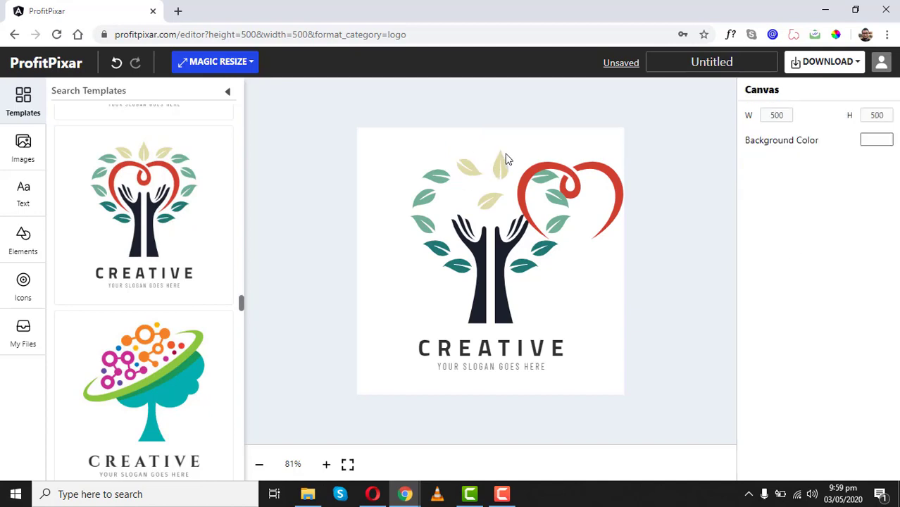
Step: Test the lock by trying to move and area-select the grouped beige leaves, then clear the selection
drag(505, 153, 480, 217)
drag(450, 123, 553, 204)
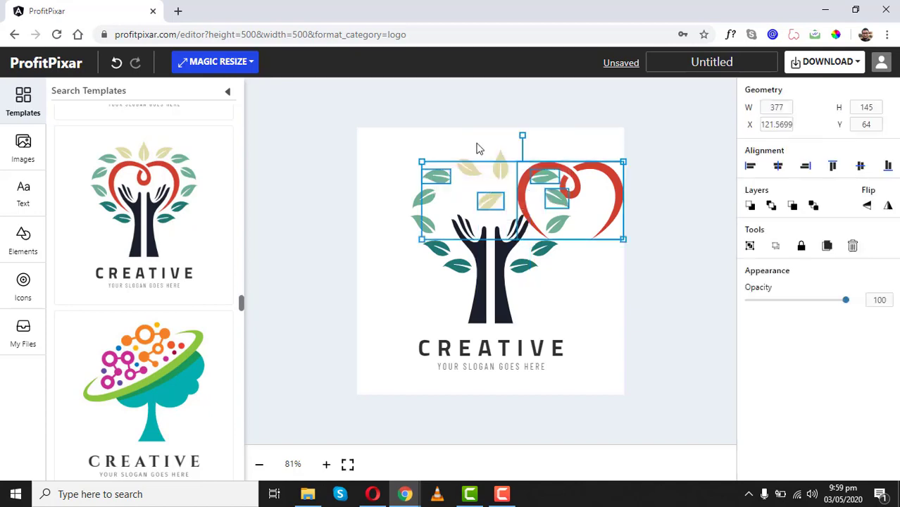
click(473, 144)
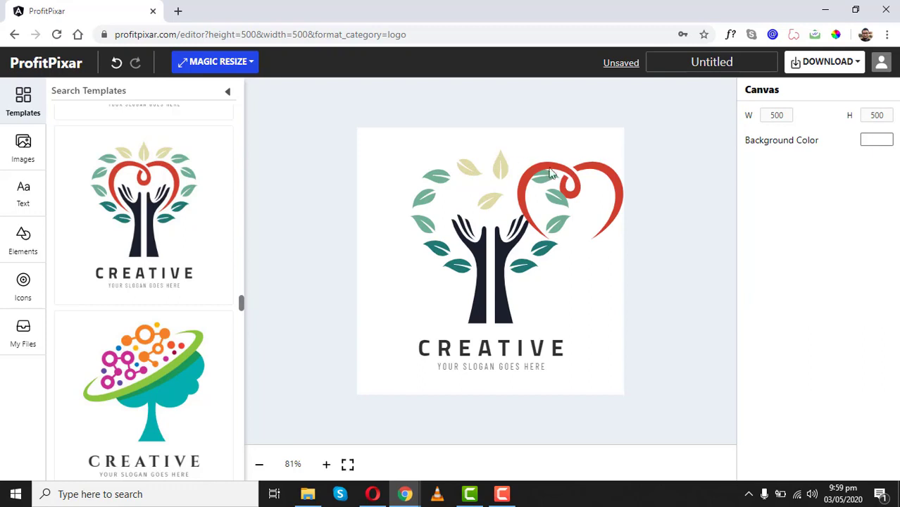
Step: Duplicate the lowest light green leaf on the tree's left side and move the copy to about X 167, Y 164
click(423, 223)
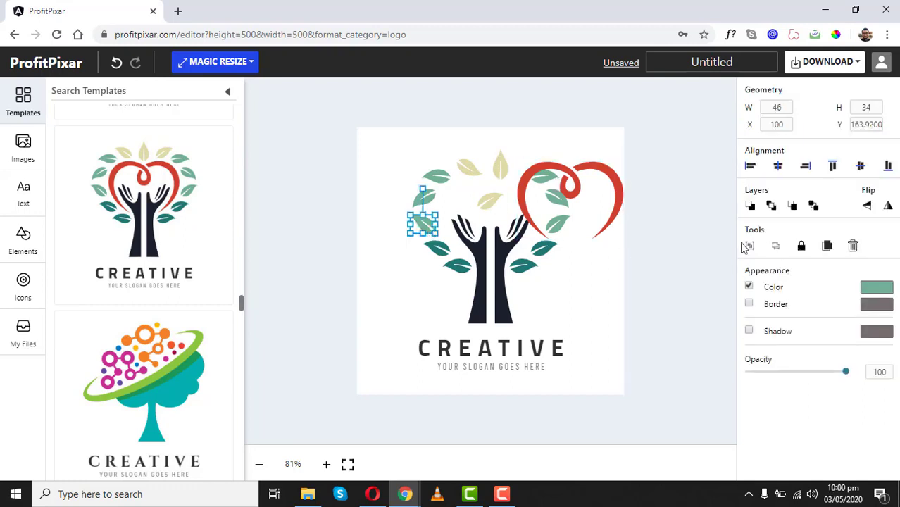
click(828, 251)
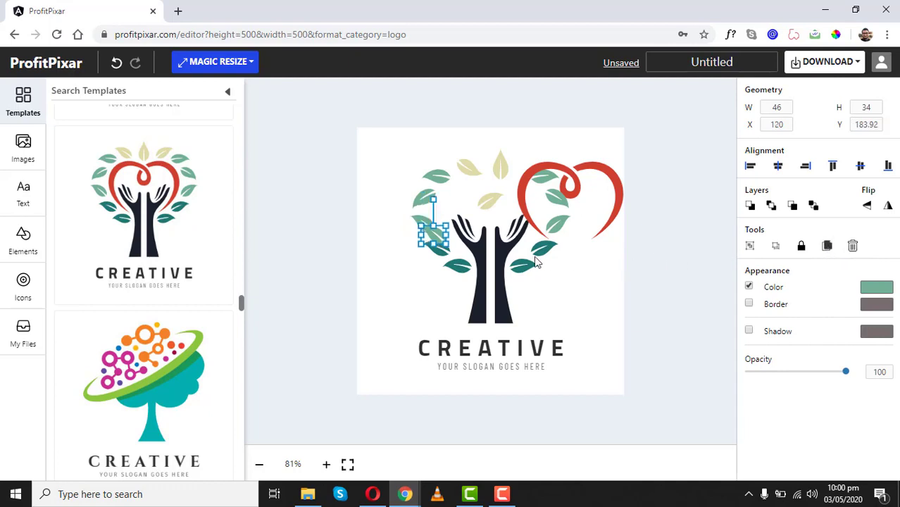
drag(431, 237, 499, 198)
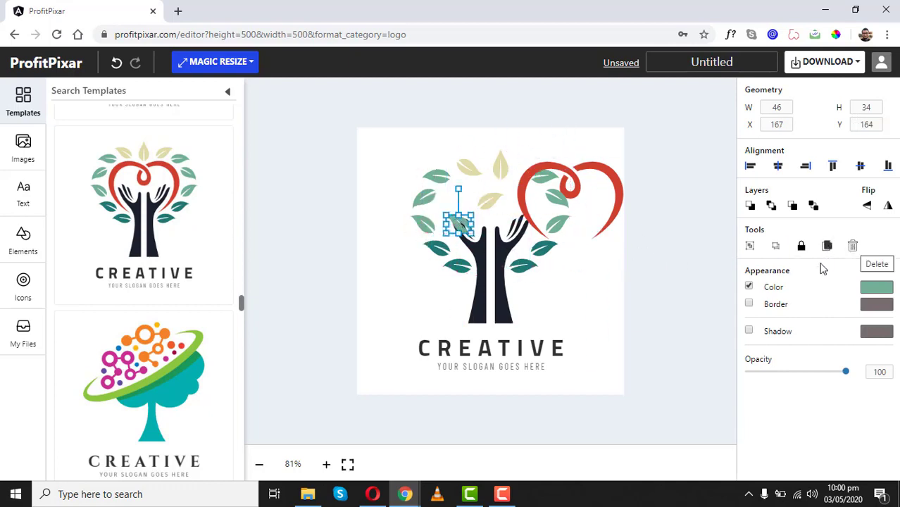
Step: Recolour the duplicated leaf dark green with RGB 14, 47, 33 and a colour alpha of about 0.88
click(869, 289)
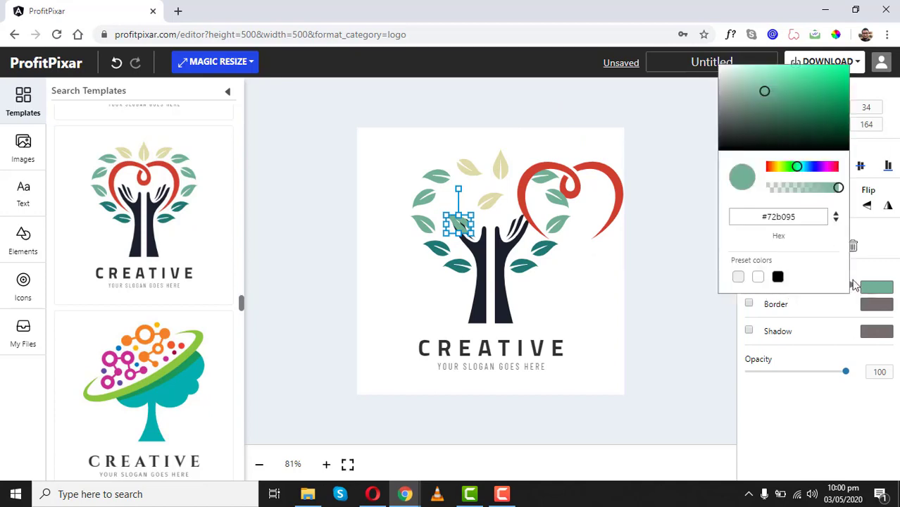
click(797, 96)
drag(759, 83, 808, 135)
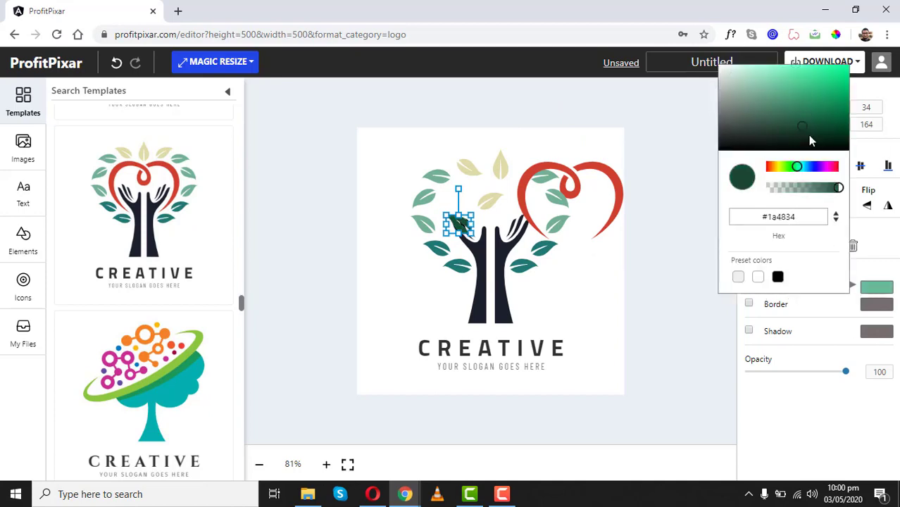
click(807, 188)
click(799, 188)
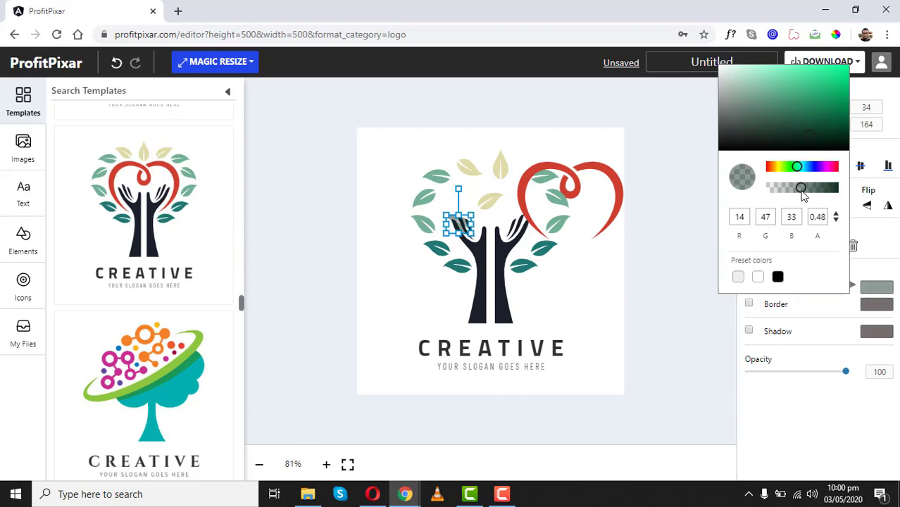
drag(801, 189, 831, 188)
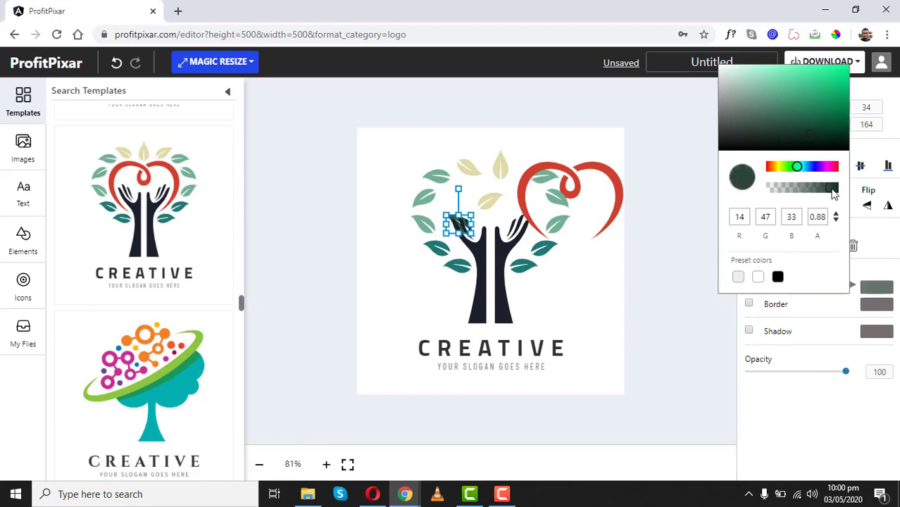
Step: Add a black border with a width of 16 to the topmost light green leaf on the tree's left side
click(275, 182)
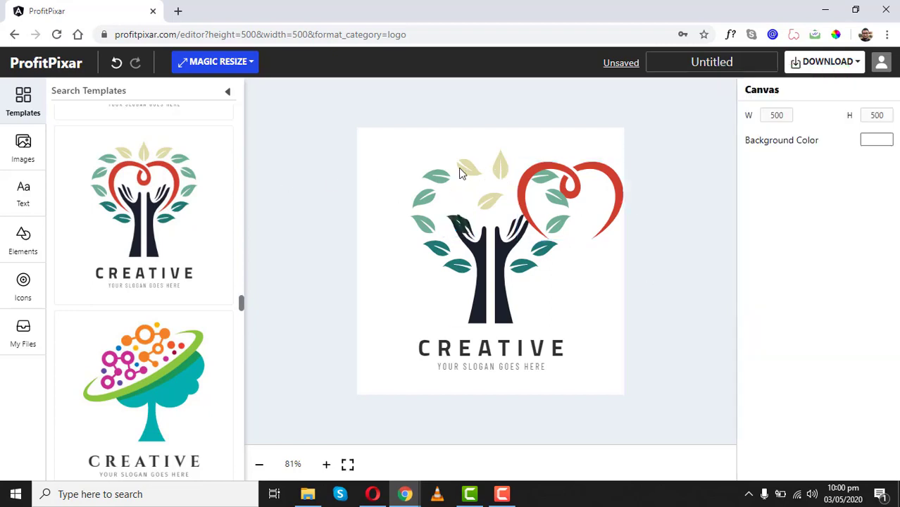
click(439, 178)
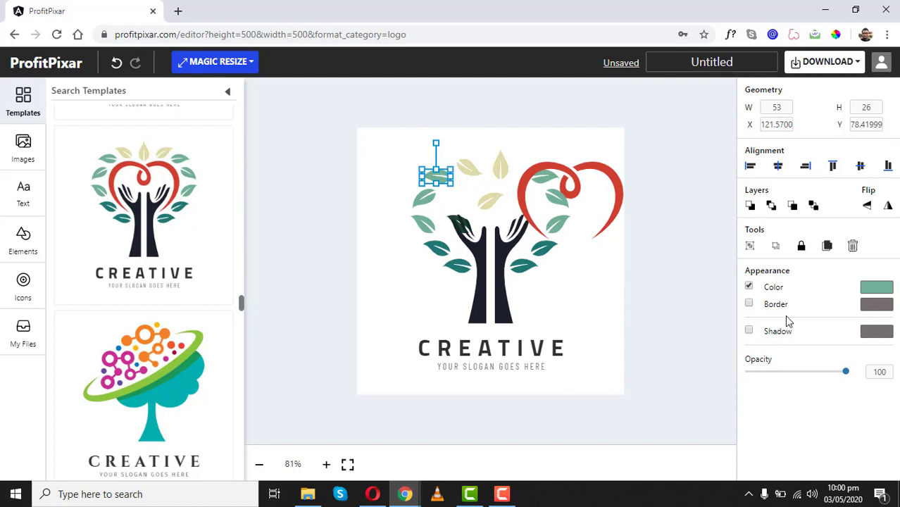
click(748, 305)
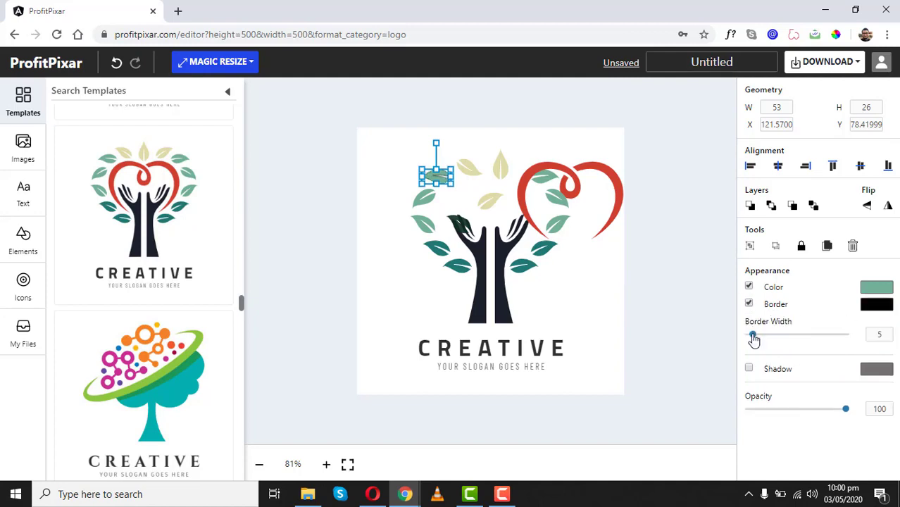
mouse_move(754, 340)
mouse_down()
mouse_move(784, 338)
mouse_move(765, 340)
mouse_up()
double_click(880, 335)
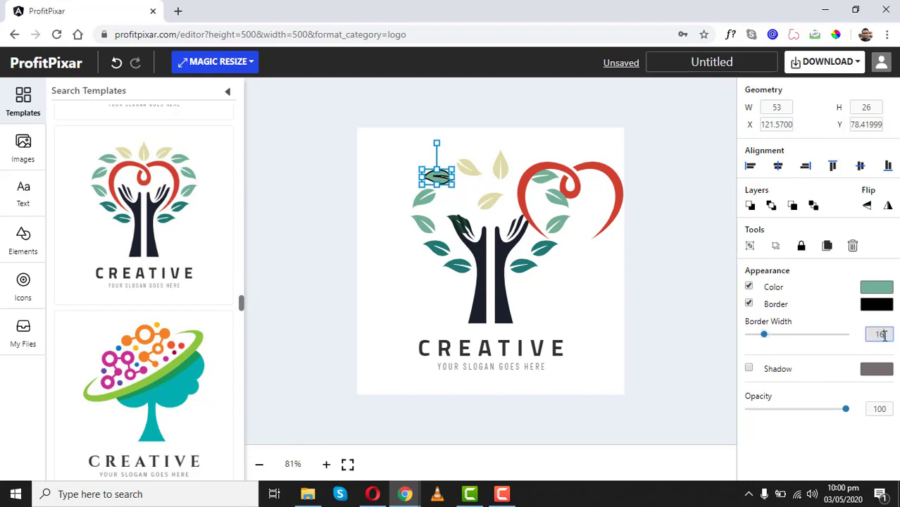
Step: Give the tree's right arm-and-hand shape a black shadow and raise its blur to a wide, soft spread
click(495, 304)
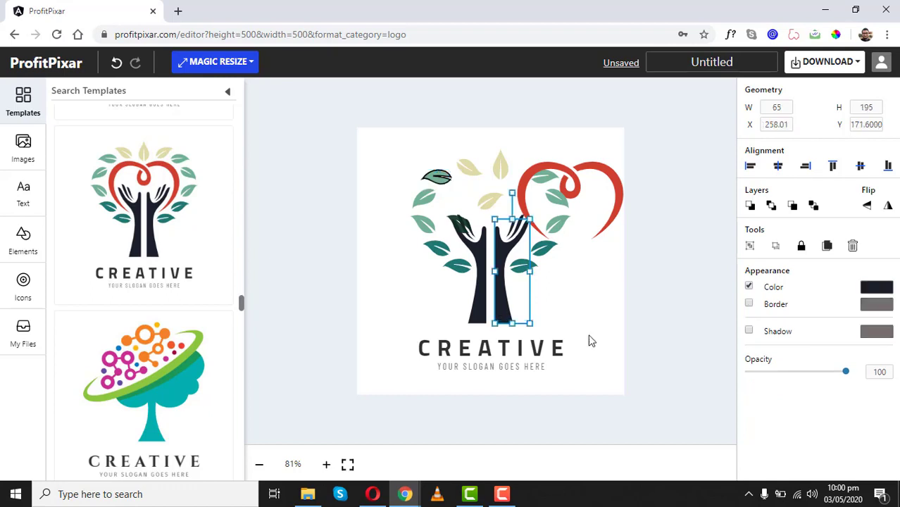
click(749, 331)
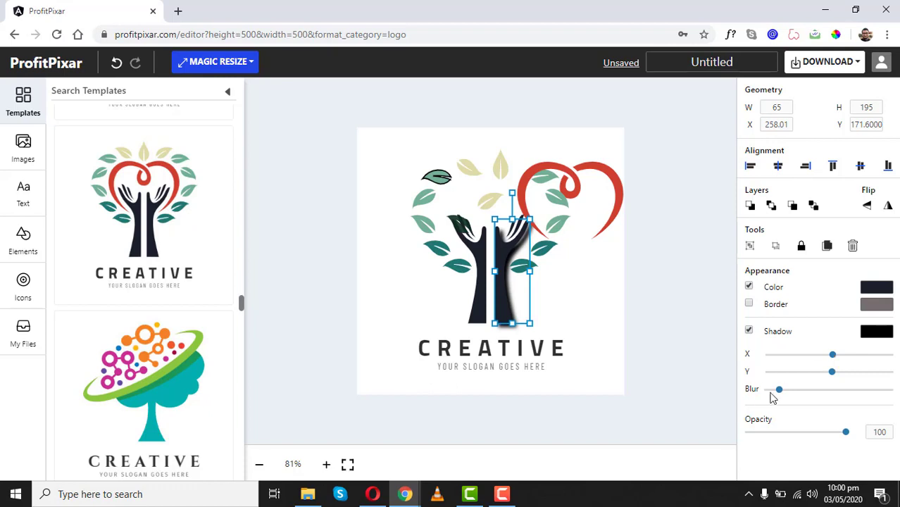
mouse_move(778, 390)
mouse_down()
mouse_move(842, 396)
mouse_move(766, 395)
mouse_move(772, 393)
mouse_up()
mouse_move(832, 393)
mouse_down()
mouse_move(758, 392)
mouse_move(849, 392)
mouse_up()
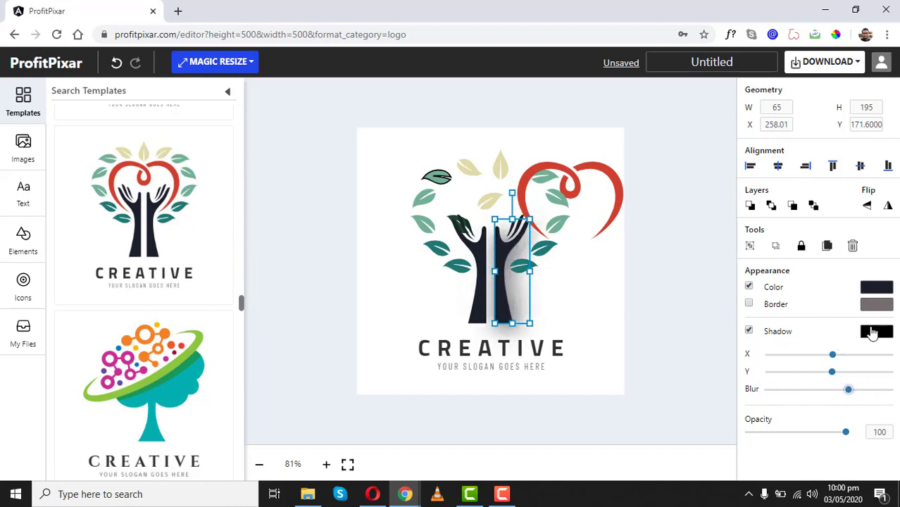
Step: Recolour the right arm's shadow dark purple, #3a085f, and clear the selection
click(874, 332)
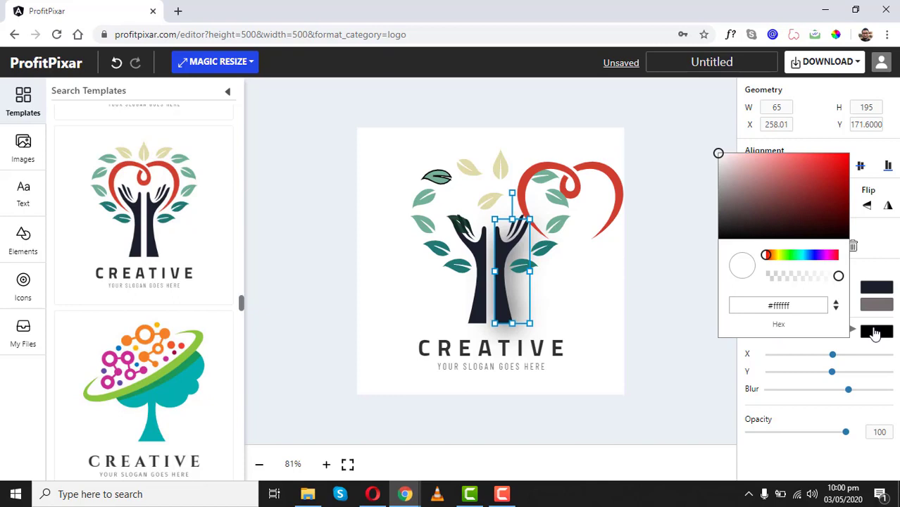
click(781, 187)
drag(781, 187, 837, 207)
drag(811, 254, 822, 250)
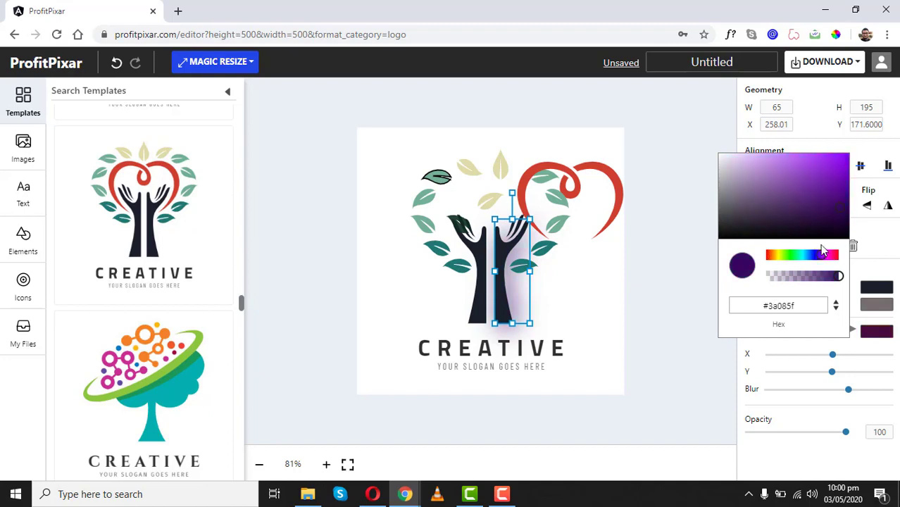
click(639, 352)
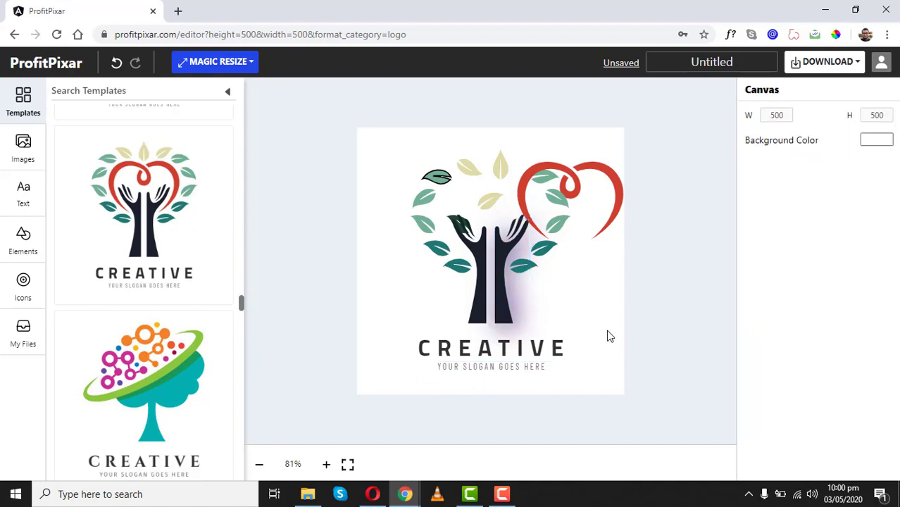
Step: Change the CREATIVE title's font to a decorative serif typeface
click(491, 351)
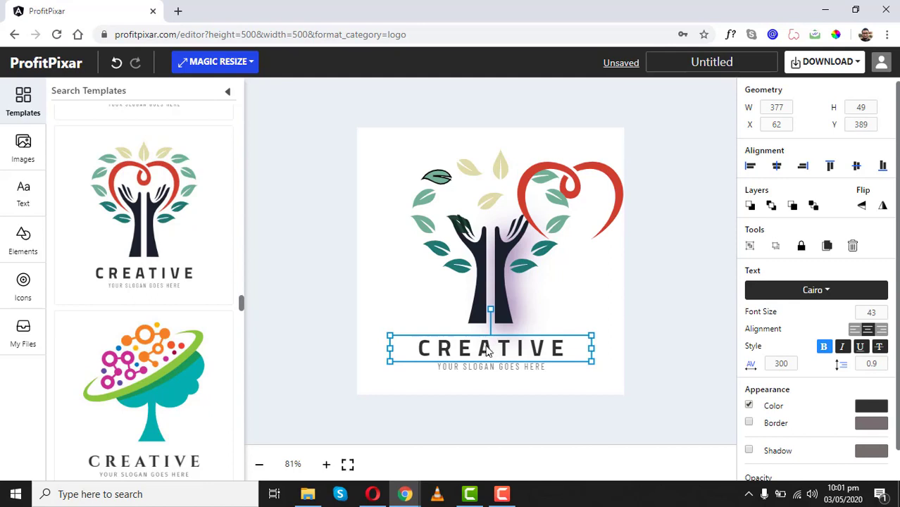
click(777, 290)
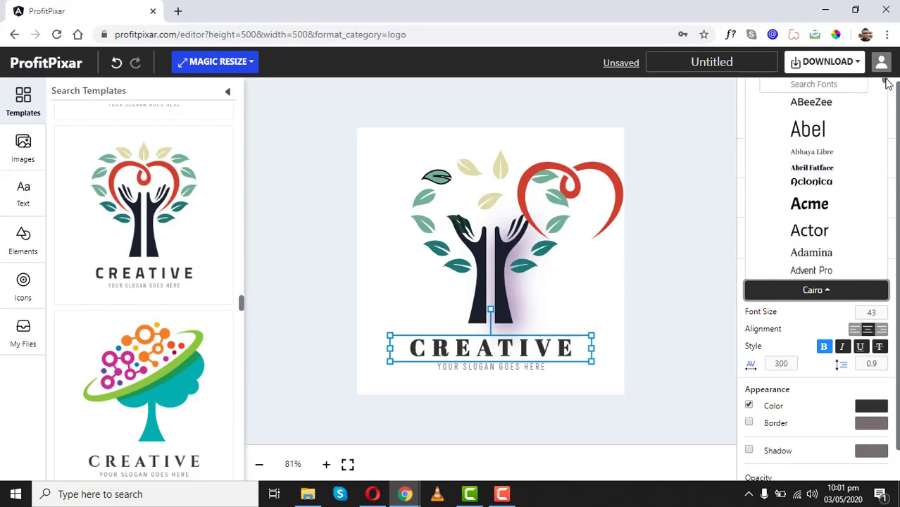
scroll(886, 83, down, 8)
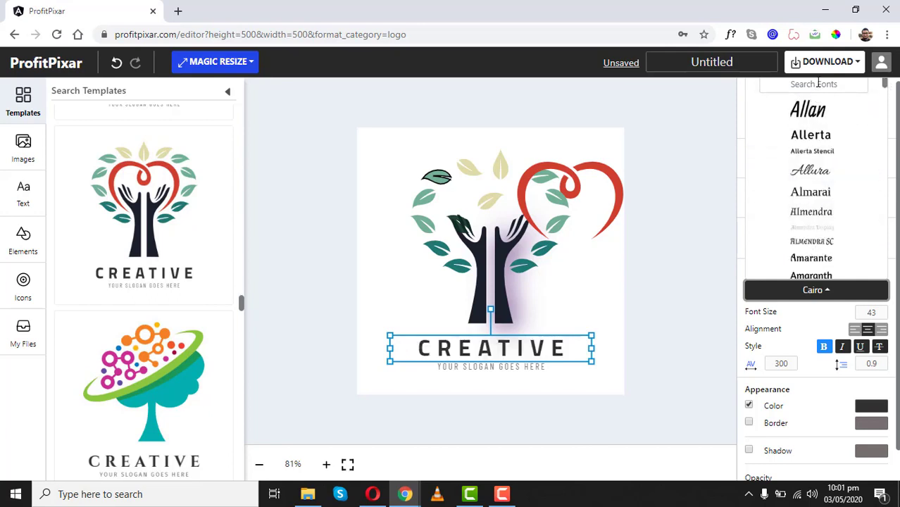
click(769, 326)
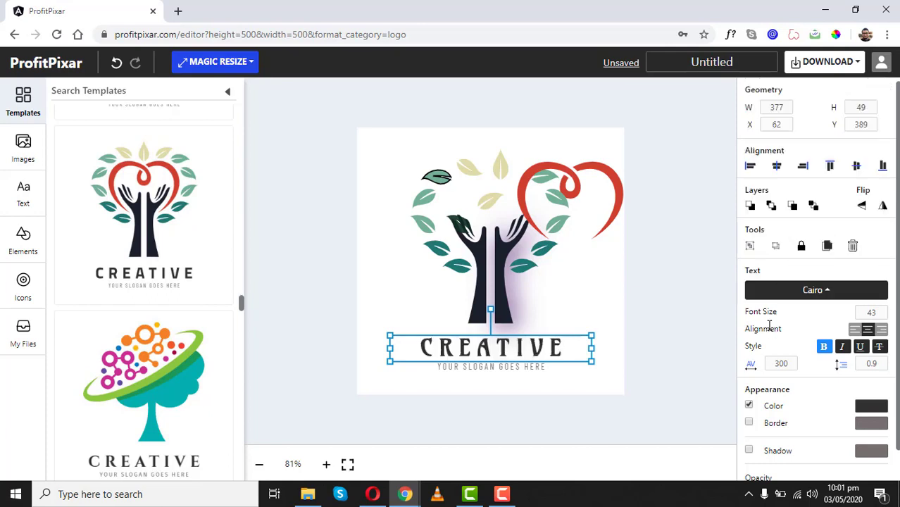
Step: Try left and right alignment on the CREATIVE title, remove bold, and apply italic, underline and strikethrough
click(854, 329)
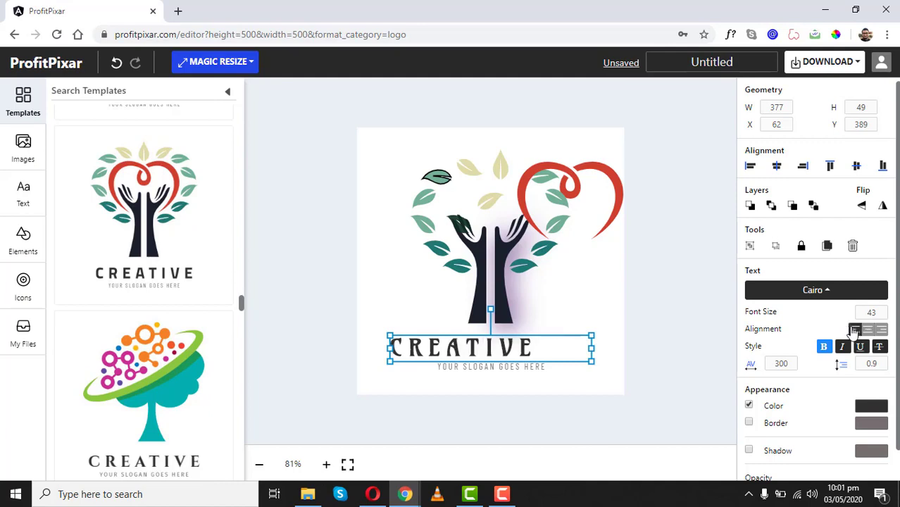
click(882, 330)
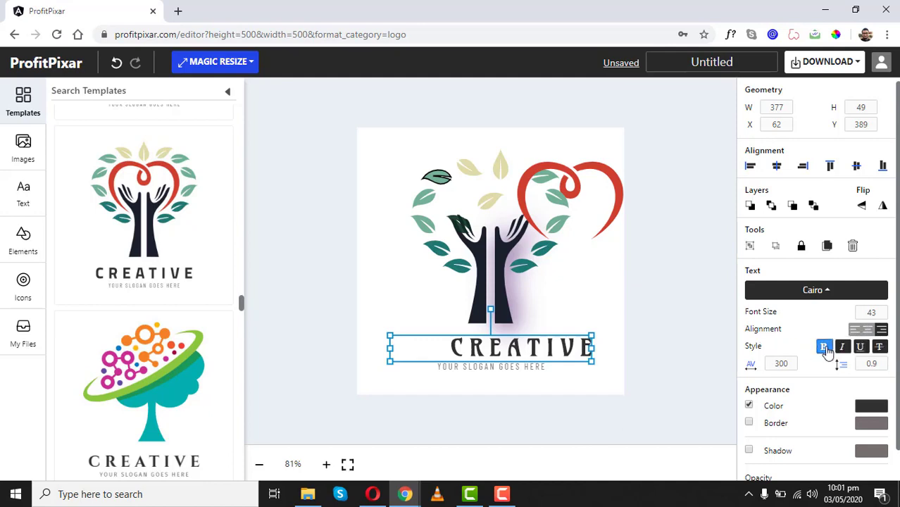
click(824, 347)
click(842, 347)
click(860, 346)
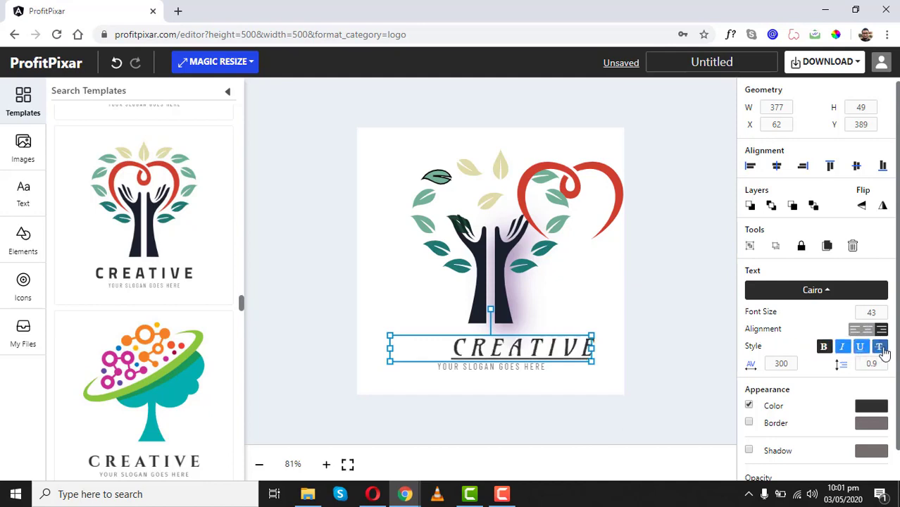
click(879, 347)
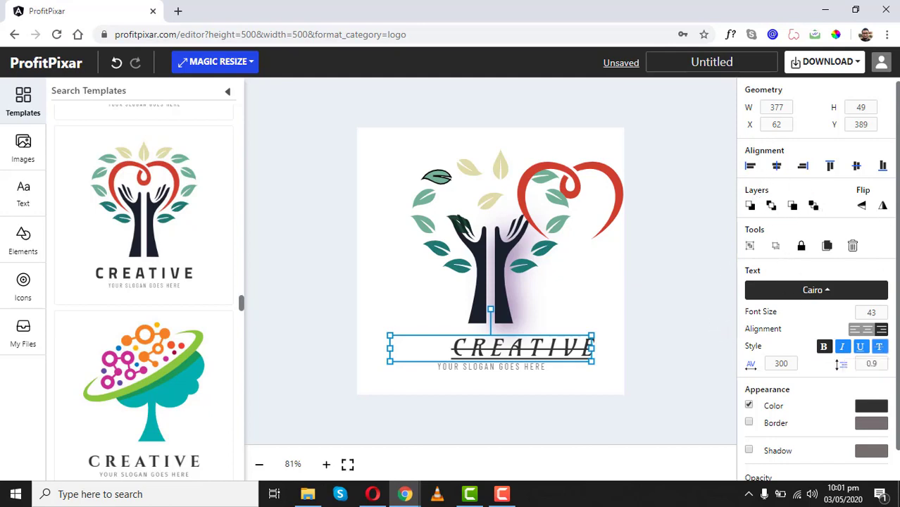
Step: Lower the CREATIVE title's opacity to 81 and clear the selection
scroll(816, 281, down, 1)
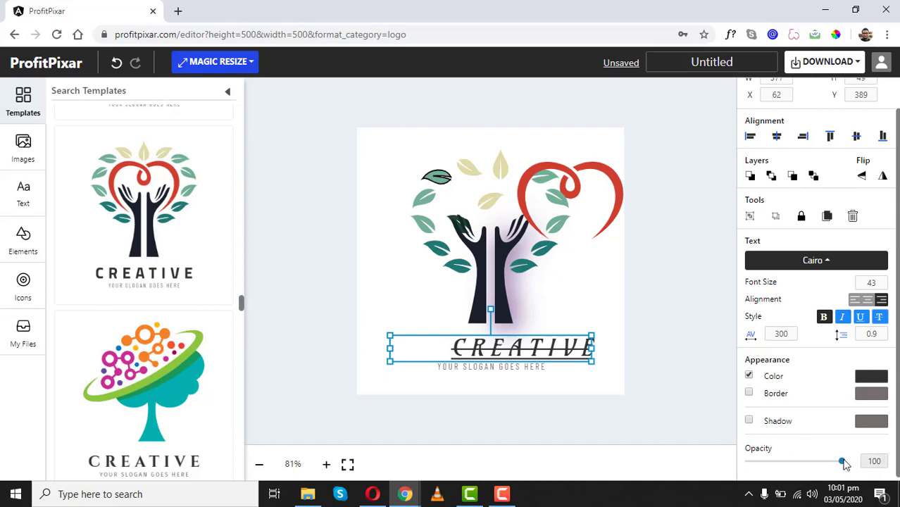
mouse_move(841, 461)
mouse_down()
mouse_move(794, 462)
mouse_move(825, 464)
mouse_up()
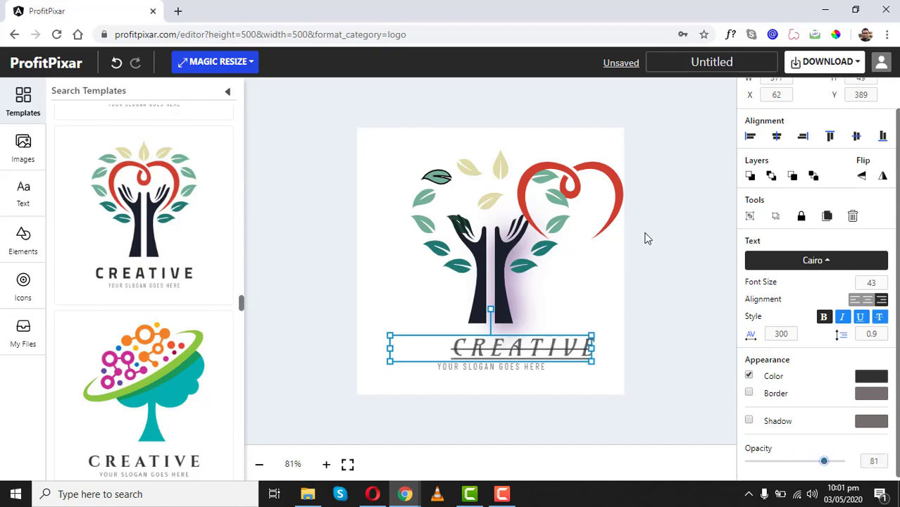
click(647, 201)
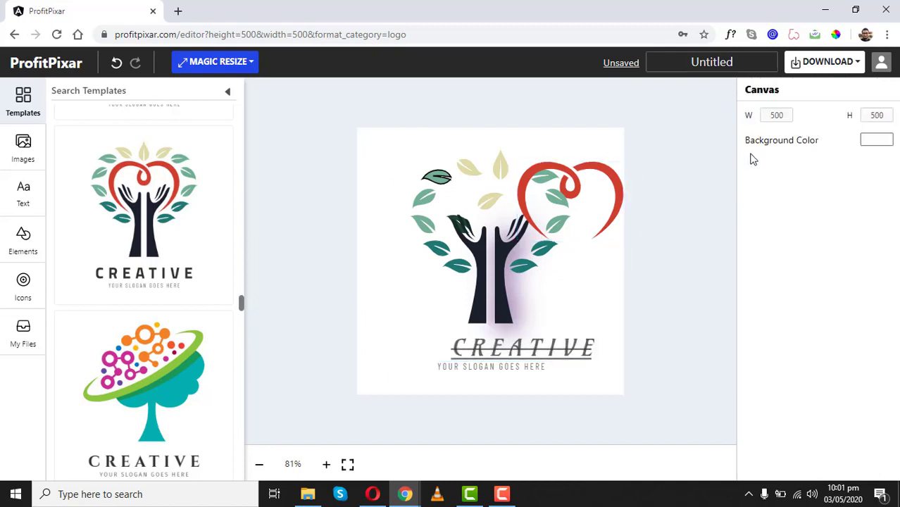
Step: Change the canvas background to a muted reddish brown
click(879, 140)
drag(816, 183, 783, 174)
click(437, 117)
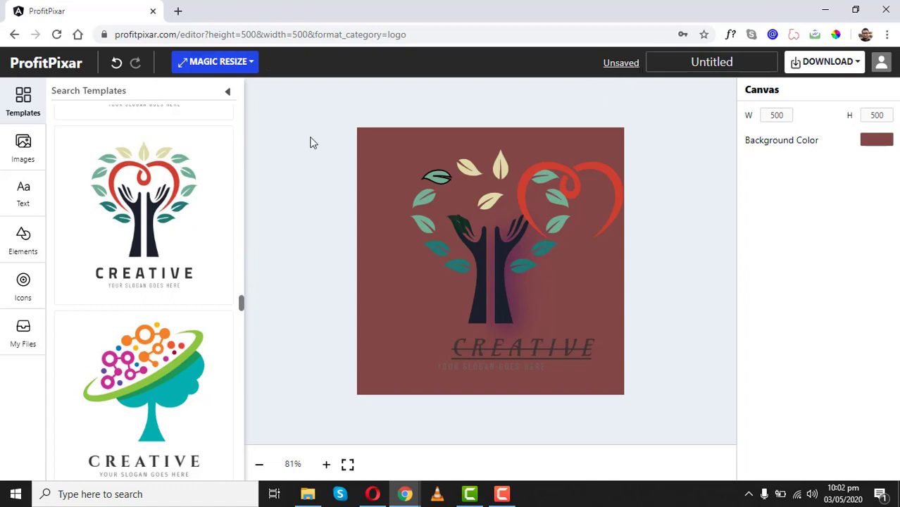
Step: Undo the recent edits to the background, the title's opacity, style and alignment, and the shadow's colour and blur
click(118, 67)
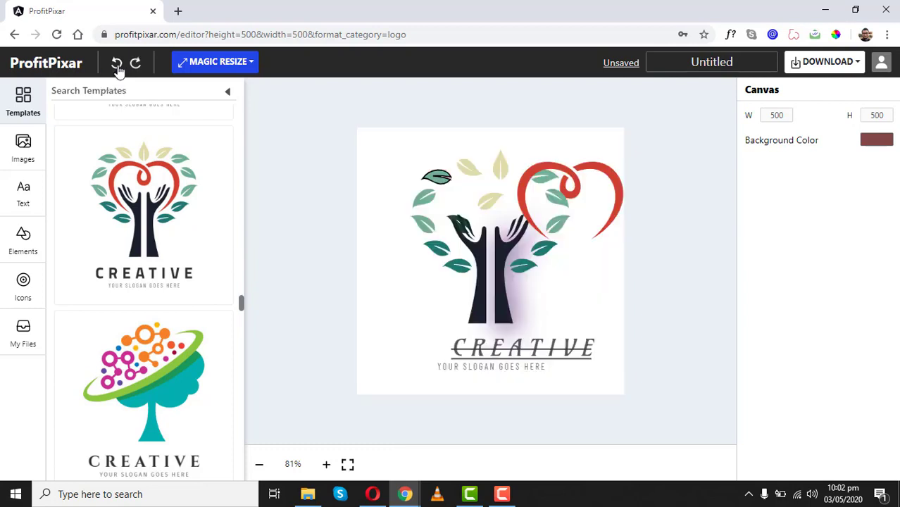
click(117, 67)
click(117, 67)
click(118, 67)
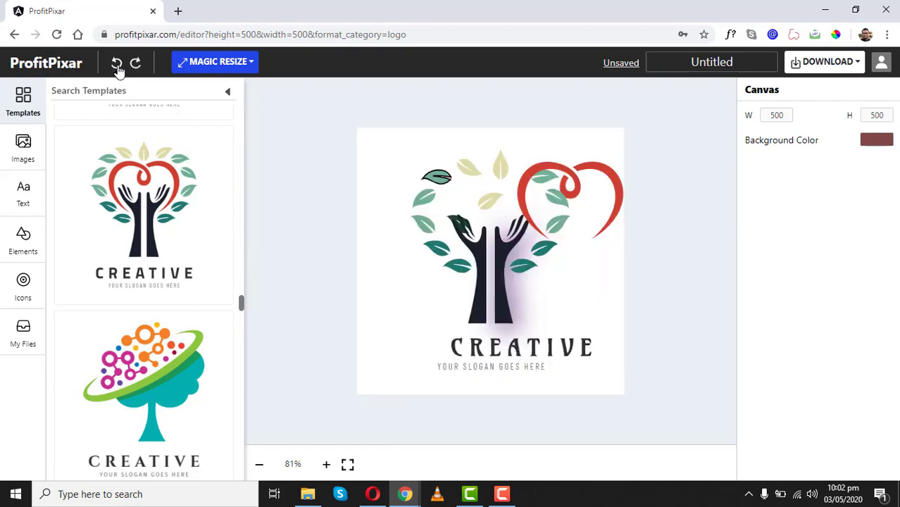
click(117, 67)
click(117, 67)
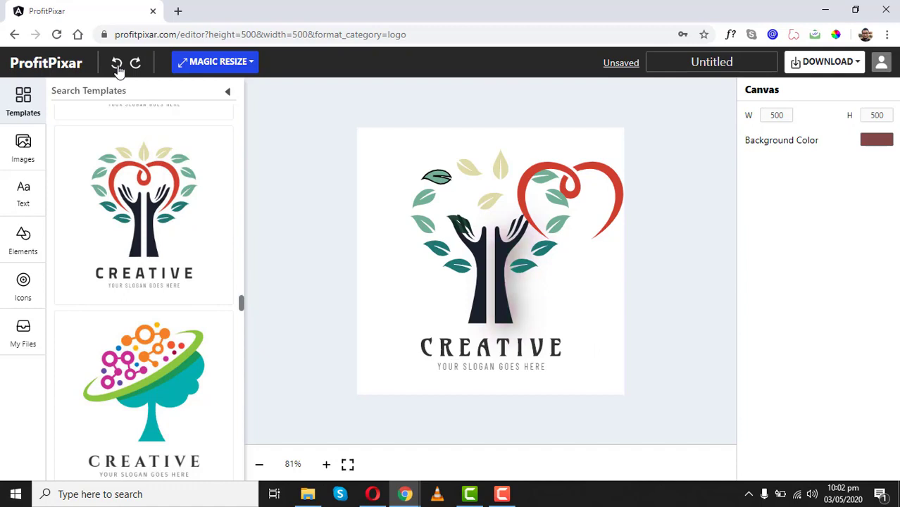
click(117, 68)
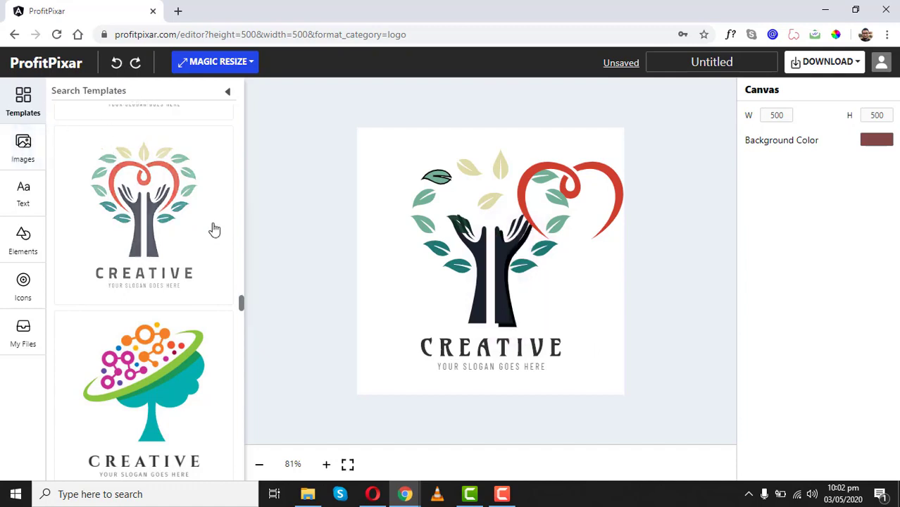
Step: Look through the logo templates and the stock photo library with its image search
drag(240, 301, 229, 266)
click(24, 147)
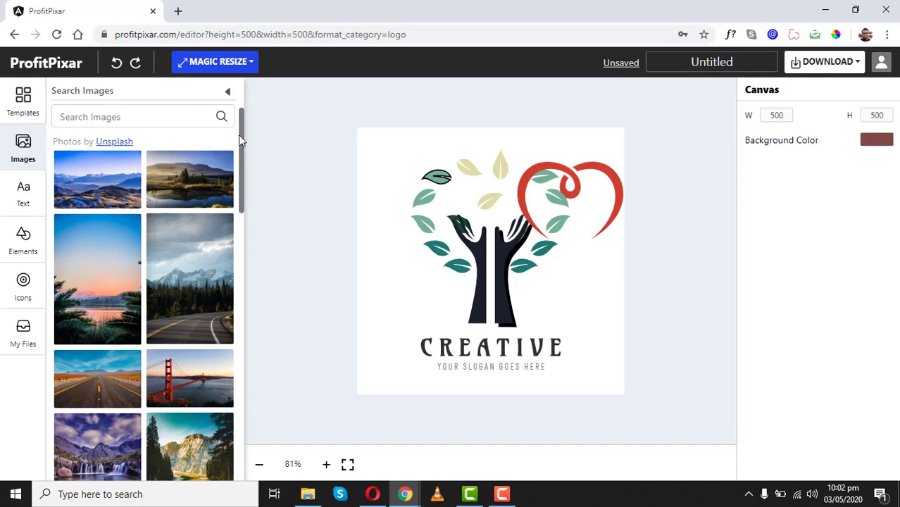
click(138, 123)
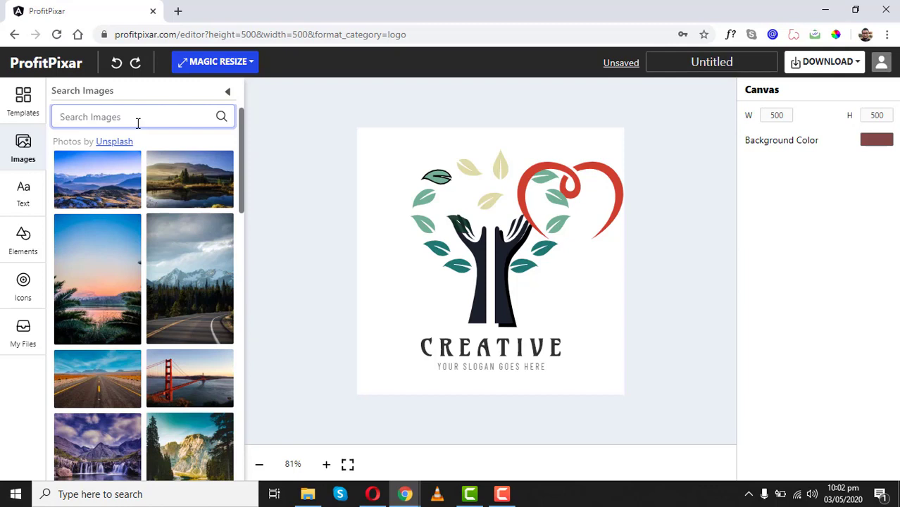
Step: Add a new text box and move it over the tree's hands to about X 212, Y 176
click(20, 197)
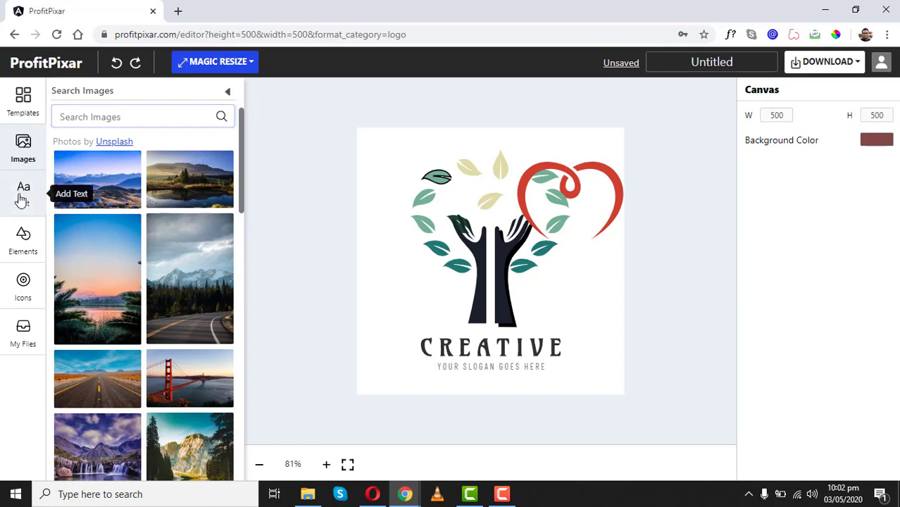
drag(493, 257, 545, 247)
Step: Insert a black square element and move it to about X 274, Y 136
click(13, 243)
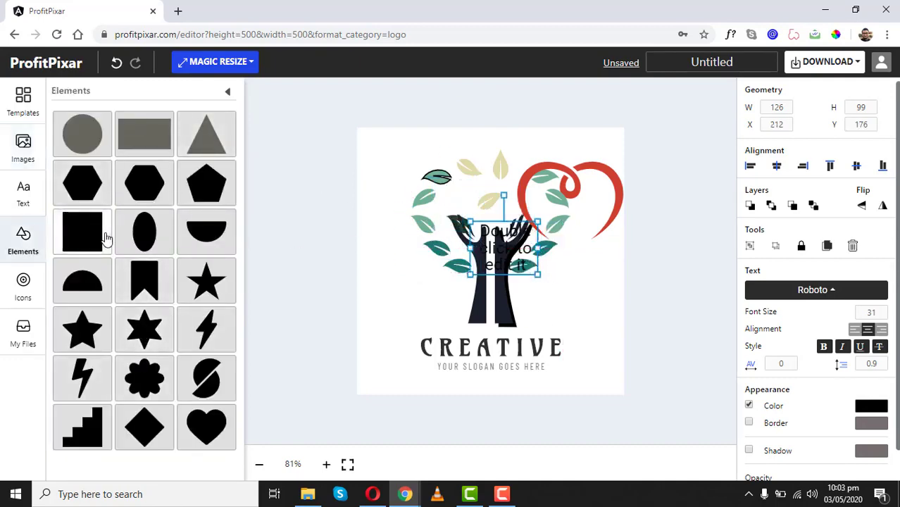
click(71, 236)
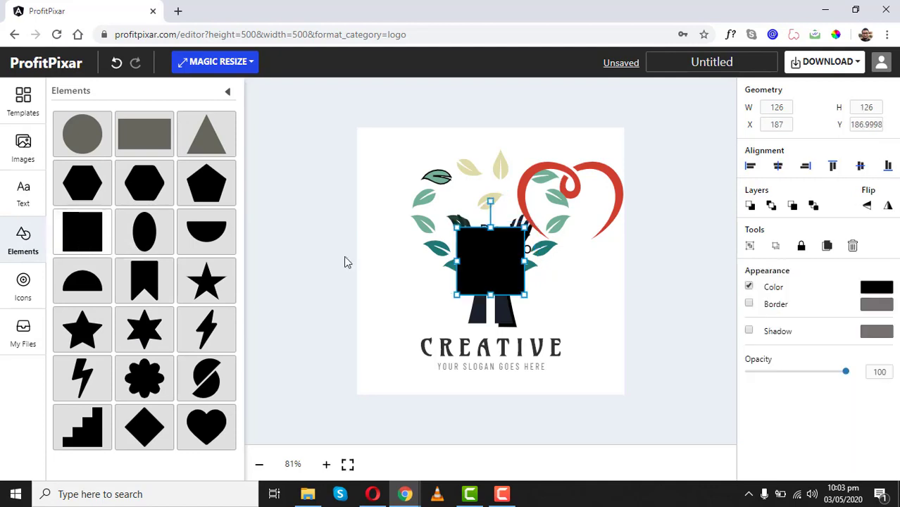
drag(492, 284, 539, 257)
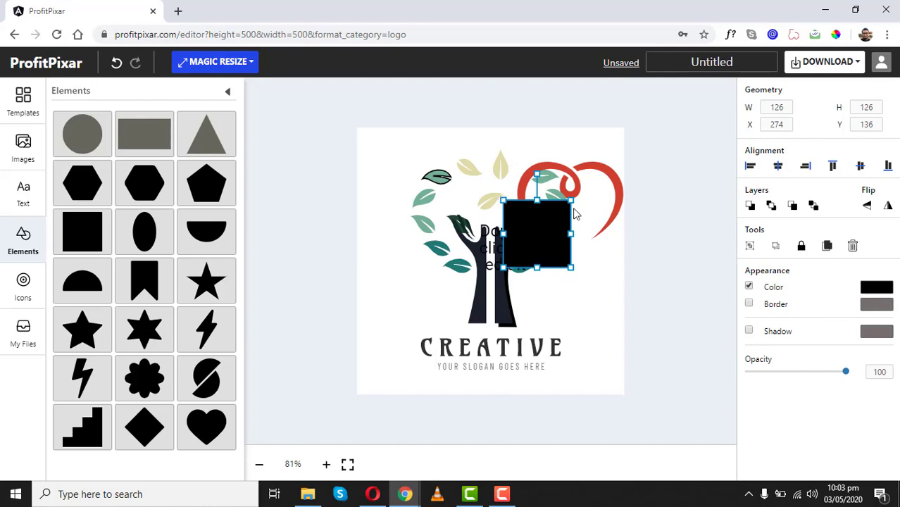
Step: Turn the square into an unfilled shape with a black border 76 wide and stretch its width to about 166
click(749, 287)
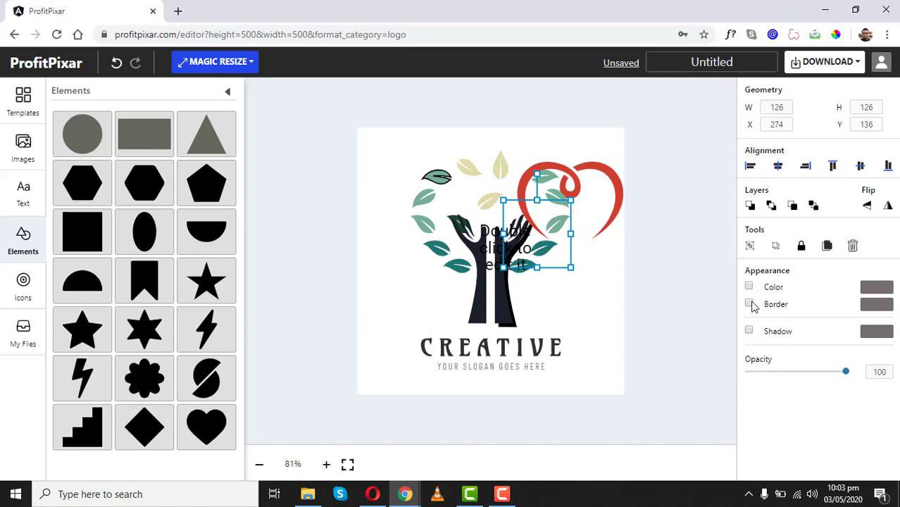
click(750, 303)
drag(753, 336, 822, 335)
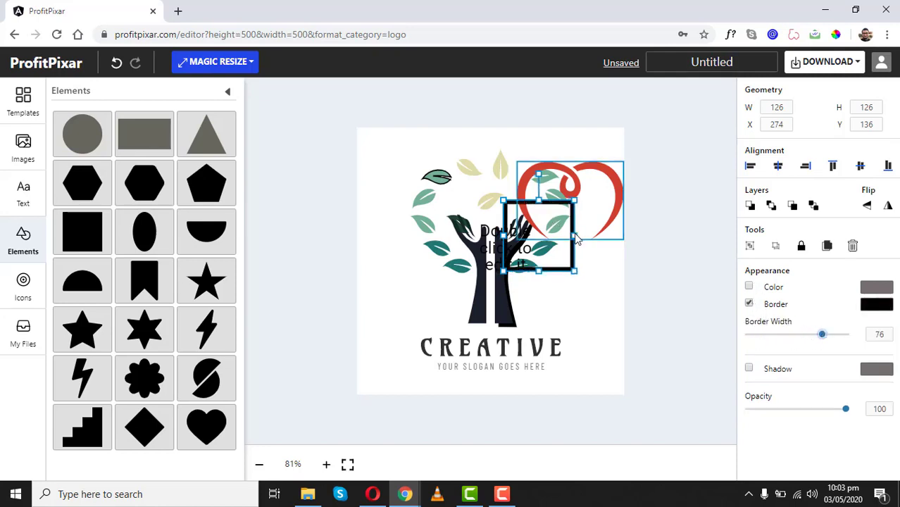
drag(575, 235, 593, 237)
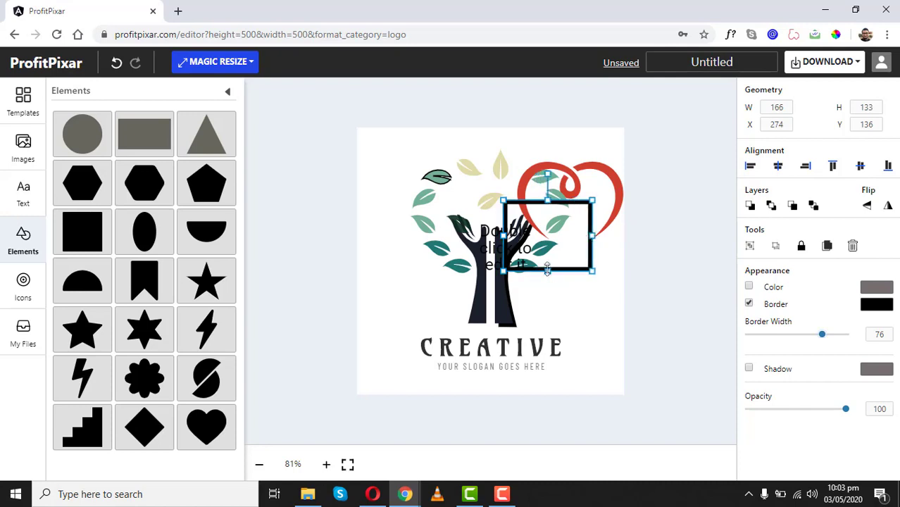
Step: Stretch the bordered shape's height to about 275, then look through the popular icons and the file upload area
drag(547, 270, 547, 346)
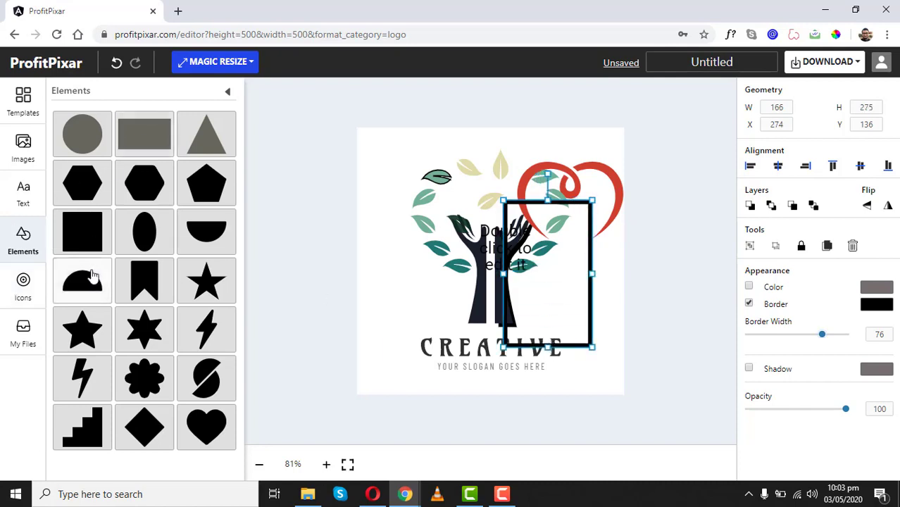
click(9, 284)
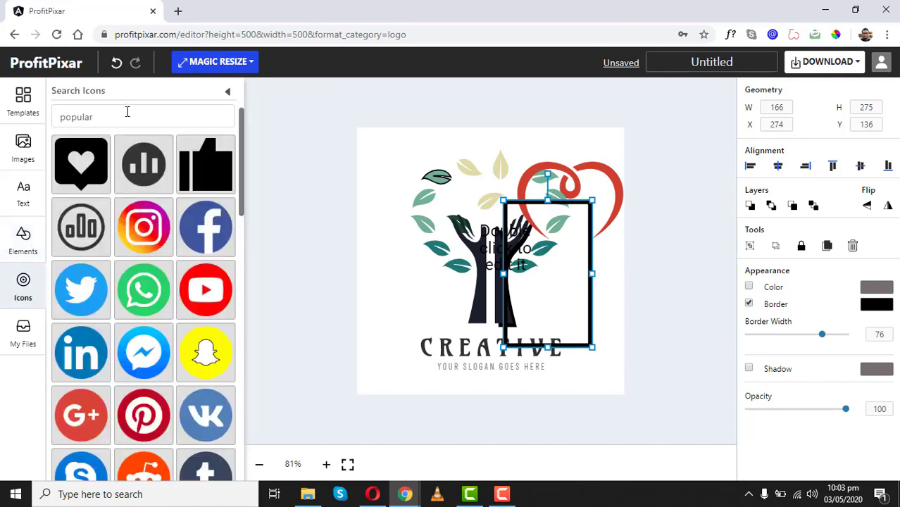
double_click(127, 112)
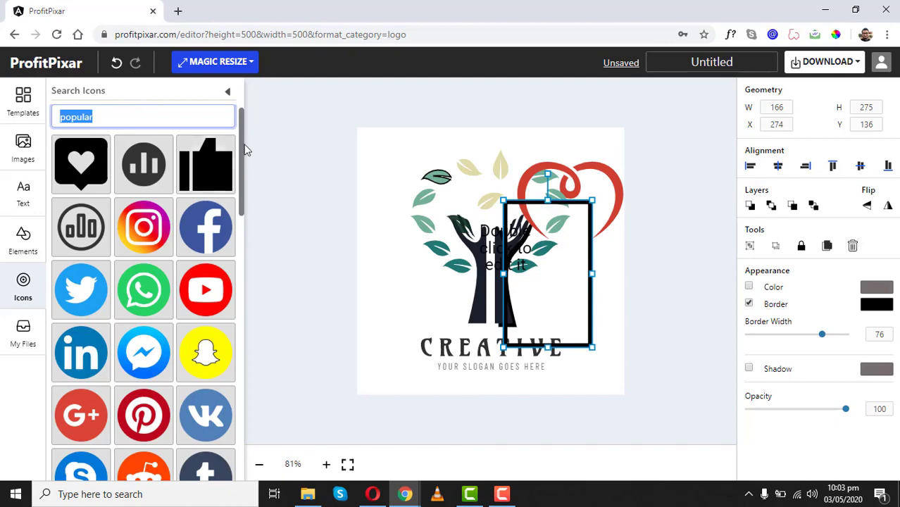
drag(240, 142, 240, 400)
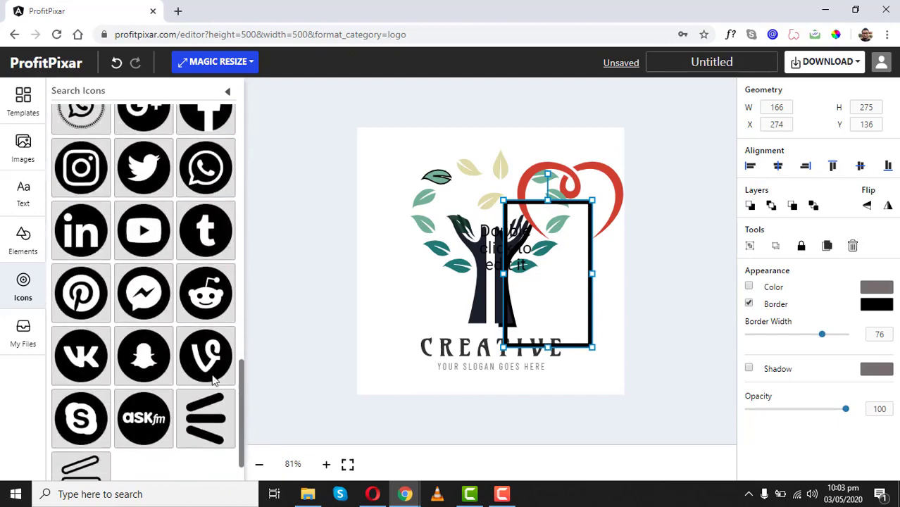
click(24, 329)
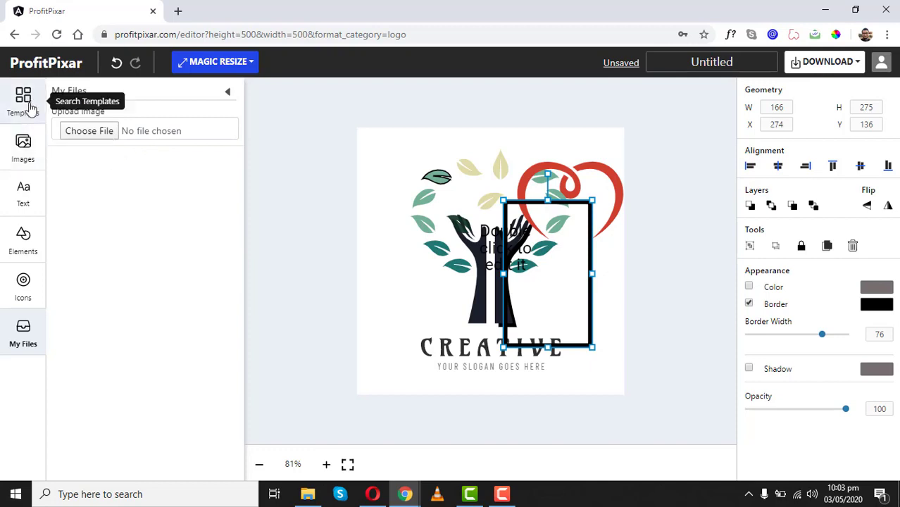
Step: Return to the home page, start a social media design and apply the yellow and purple Best Burger template
click(61, 71)
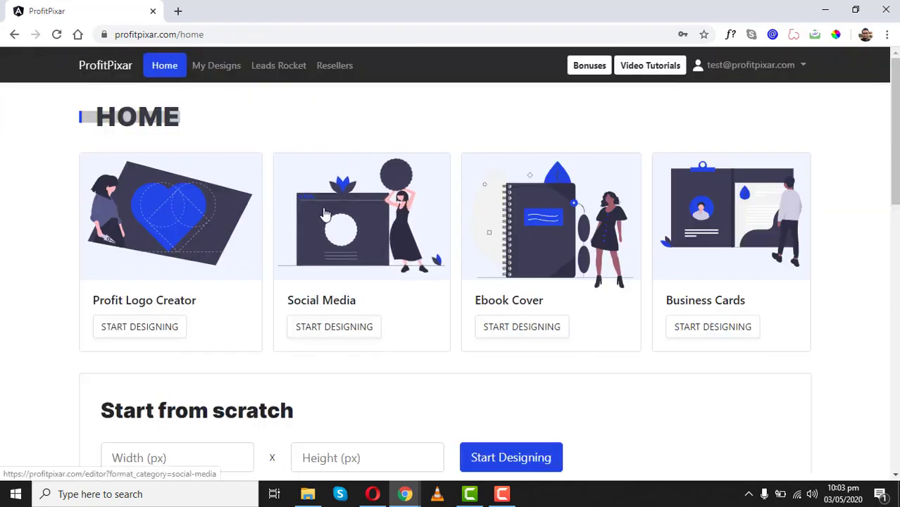
click(363, 226)
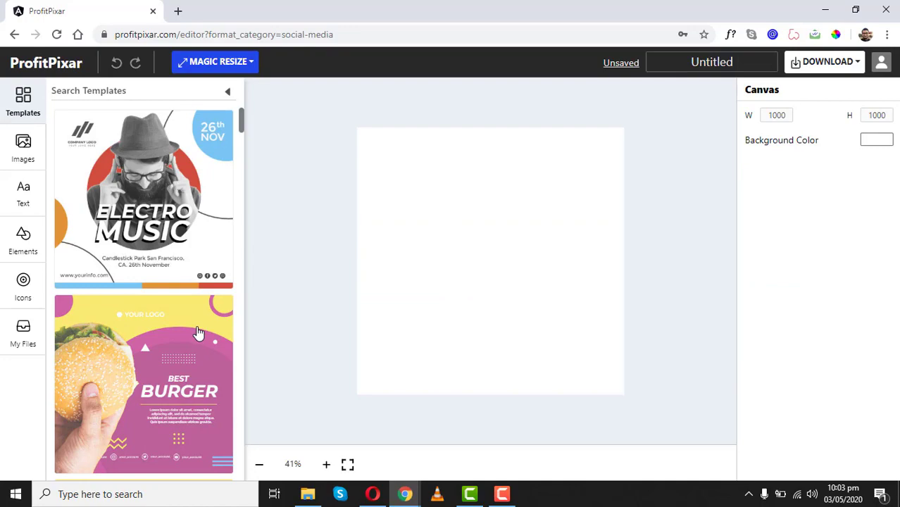
click(198, 332)
Step: Look through the range of social media templates and return to the start of the list
scroll(238, 185, down, 5)
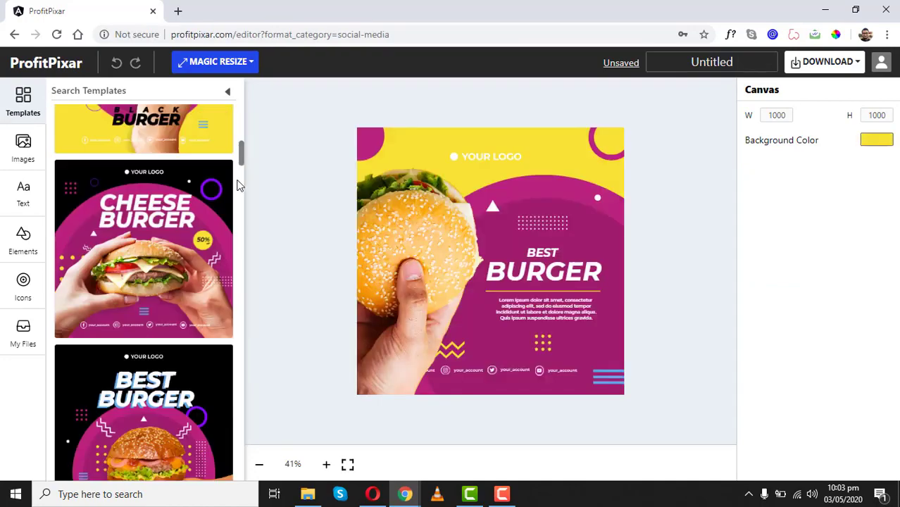
drag(238, 184, 233, 380)
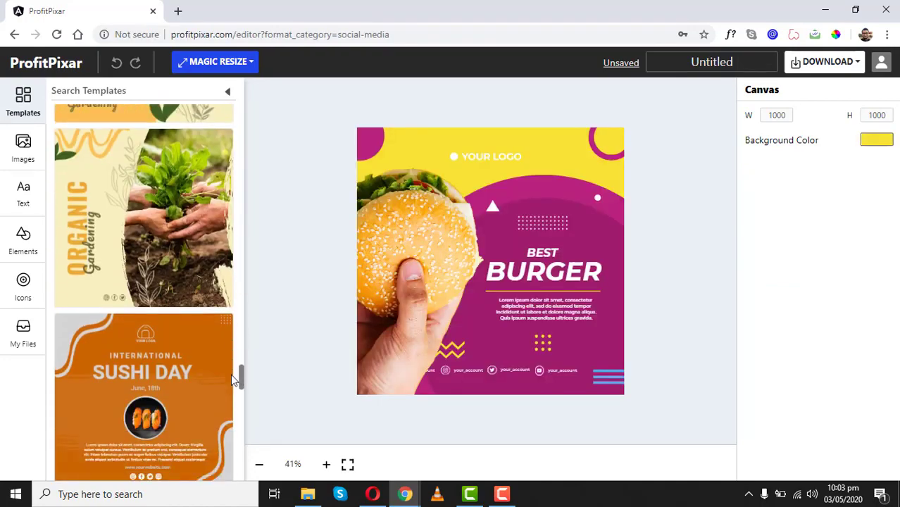
scroll(233, 391, down, 6)
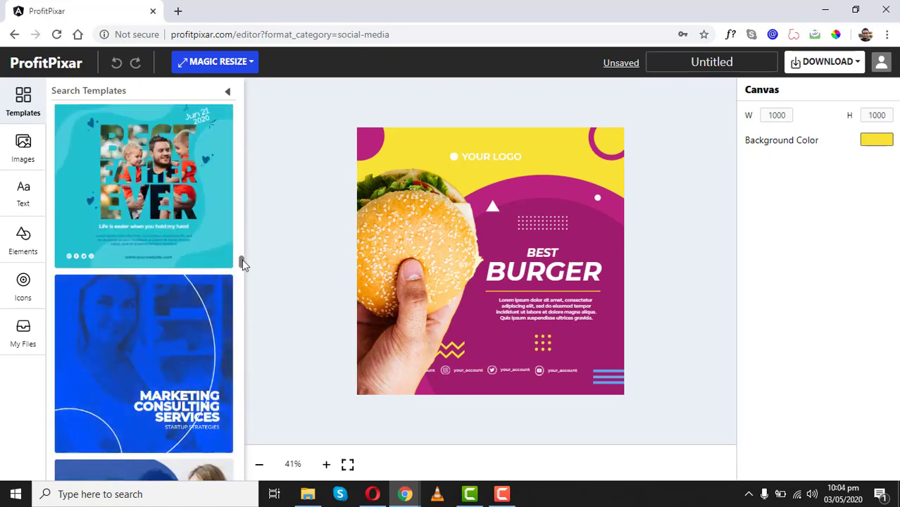
drag(241, 260, 241, 297)
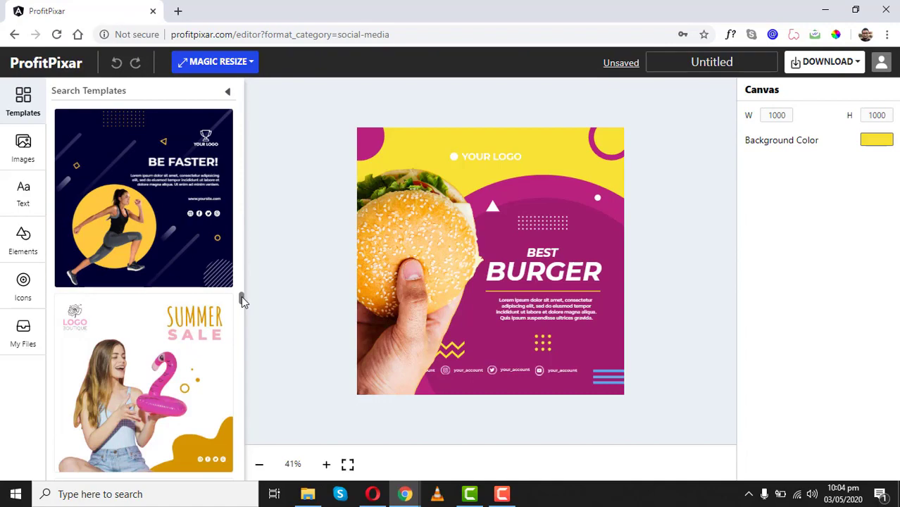
drag(240, 295, 244, 117)
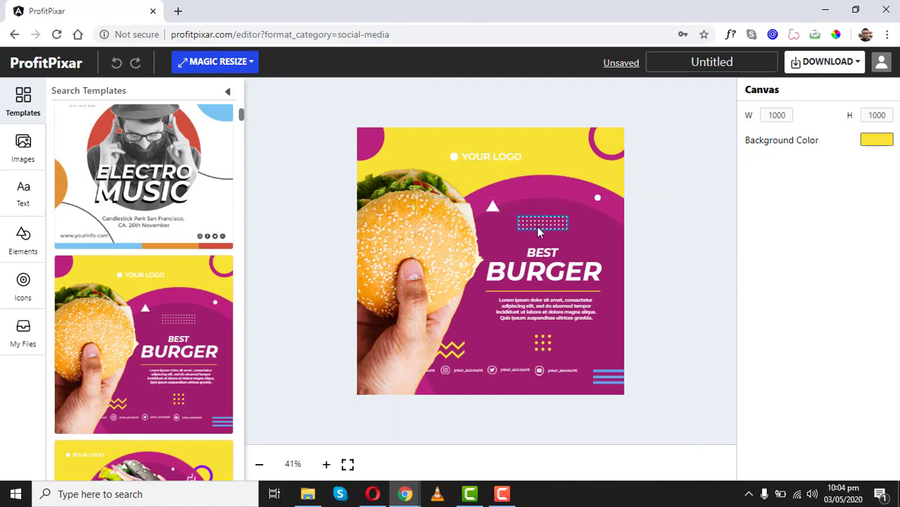
Step: Inspect the editable properties of the BURGER text, the large purple circle, both corner circles and the burger photo
click(538, 273)
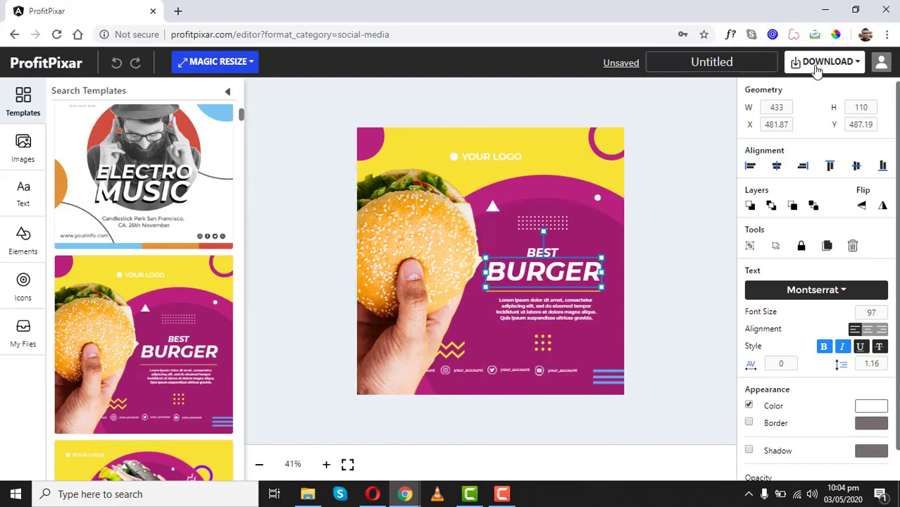
click(545, 187)
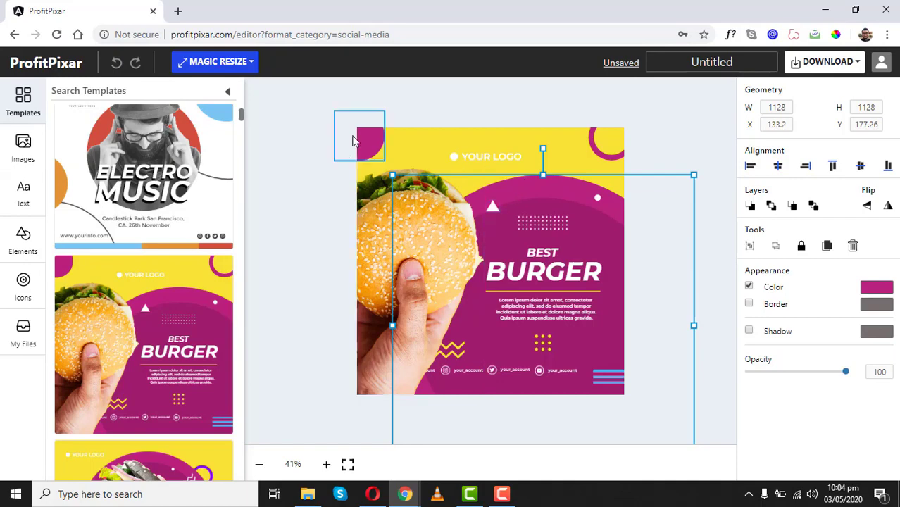
click(375, 143)
click(609, 157)
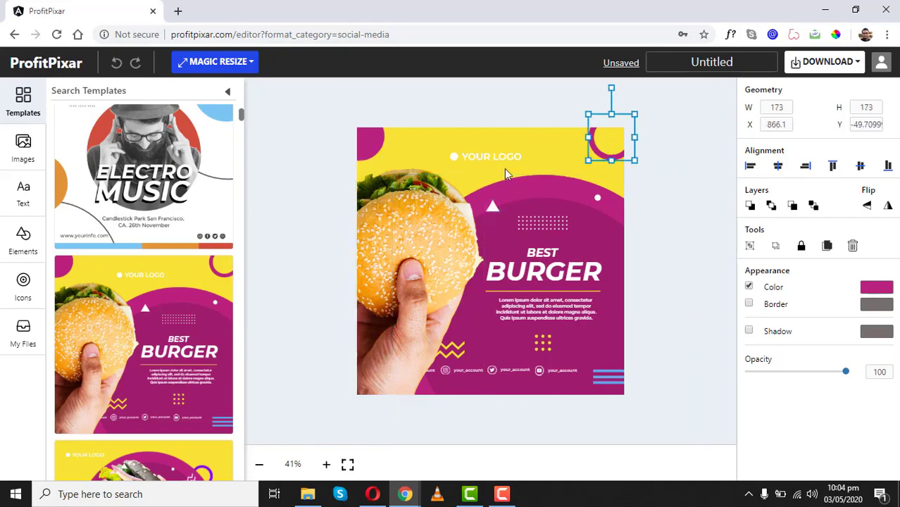
click(411, 249)
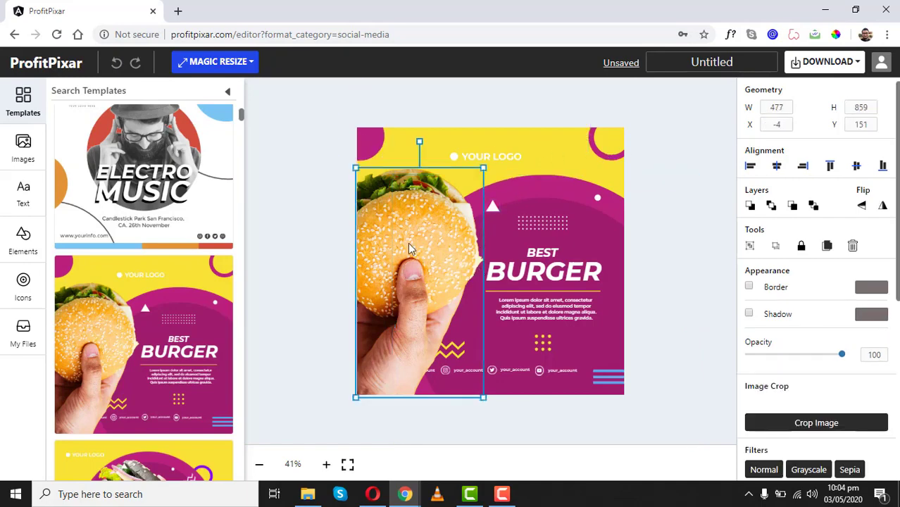
Step: Download the burger design to the Desktop as the PNG image Untitled, view the saved file and close it
click(832, 63)
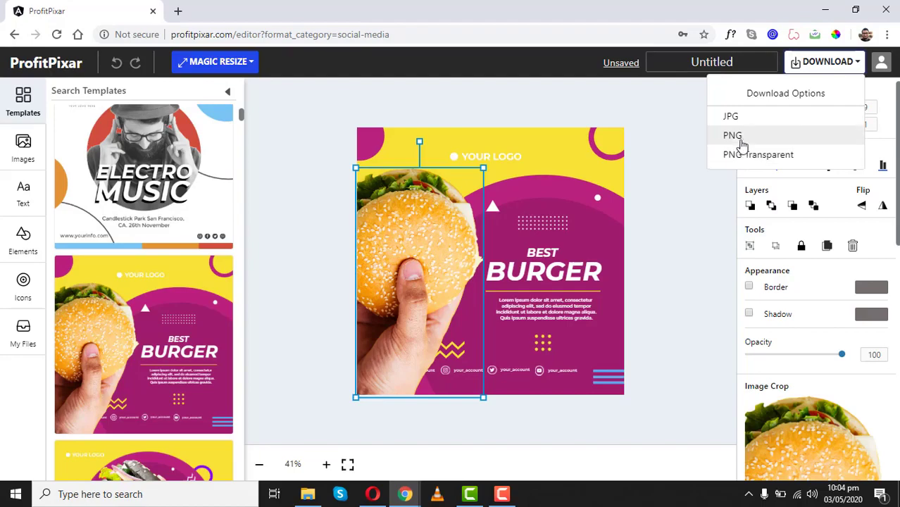
click(738, 138)
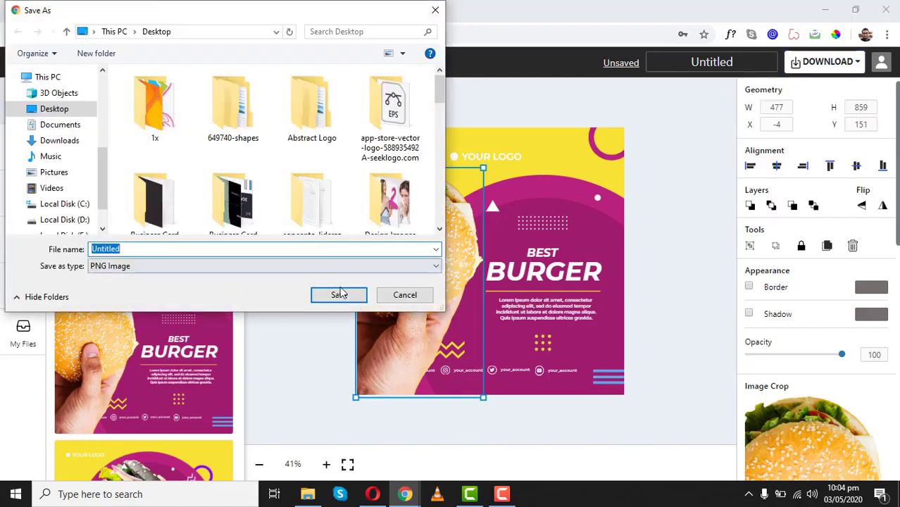
click(338, 296)
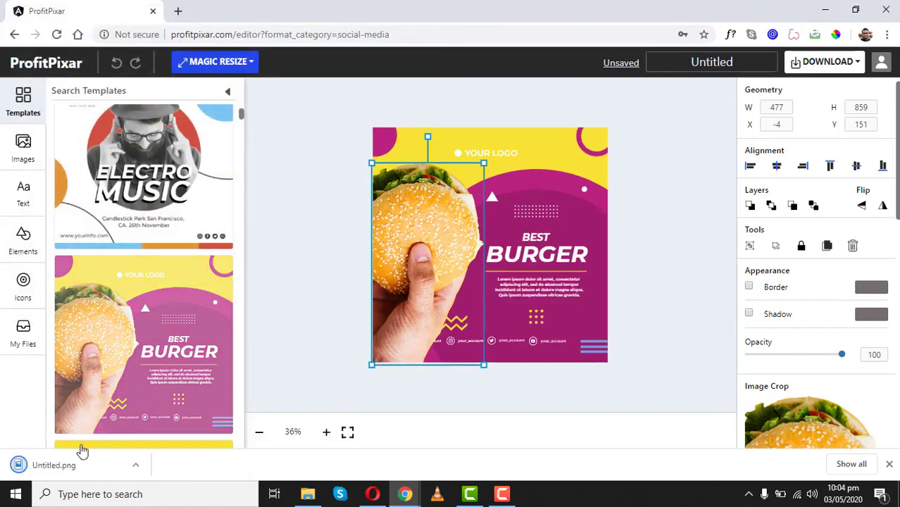
click(64, 462)
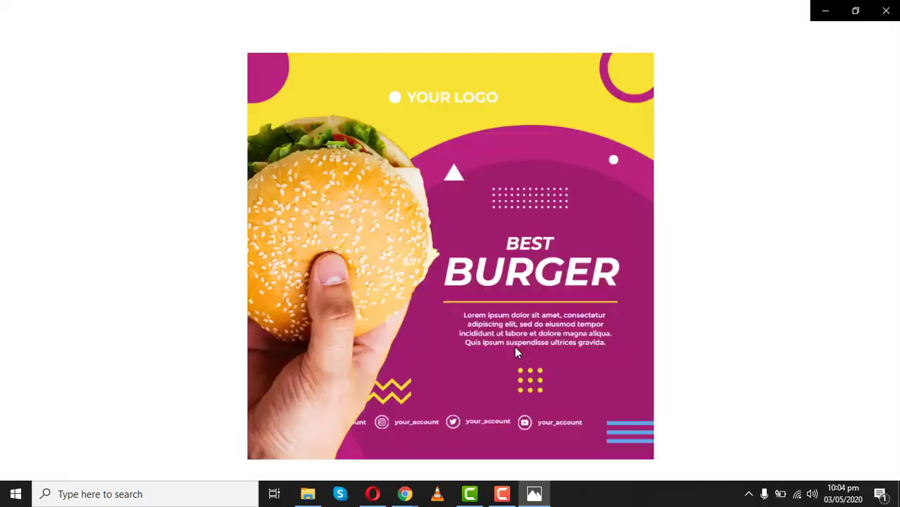
click(885, 9)
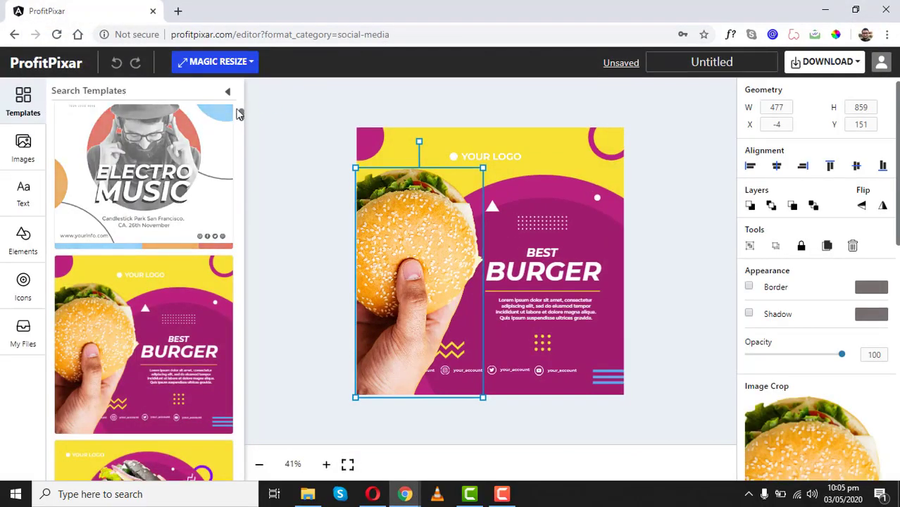
Step: Use Magic Resize to create an Instagram Post version of the burger design at 1080 x 1080 px
mouse_move(242, 112)
mouse_down()
mouse_move(242, 126)
mouse_move(241, 109)
mouse_up()
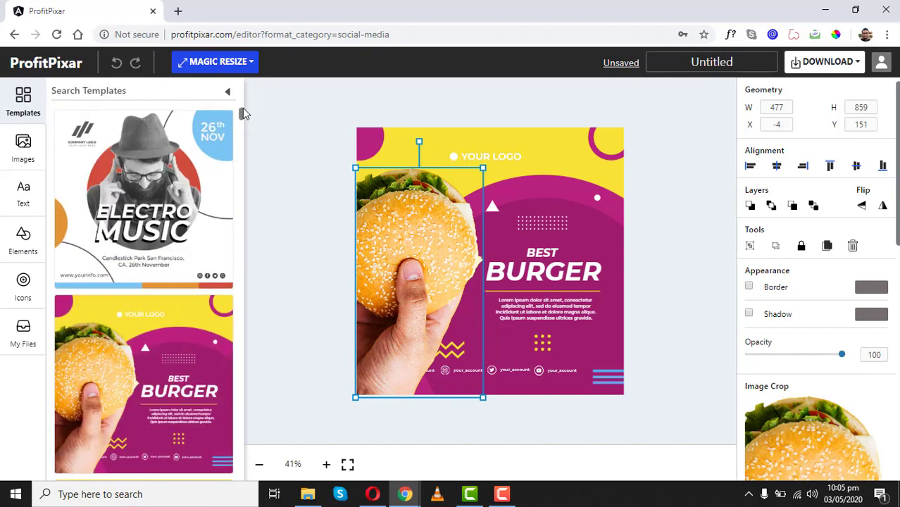
click(252, 65)
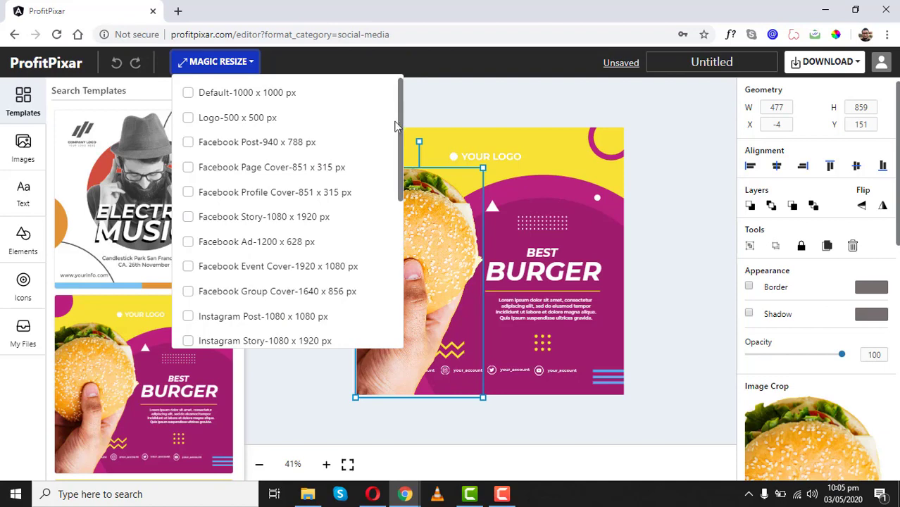
click(188, 316)
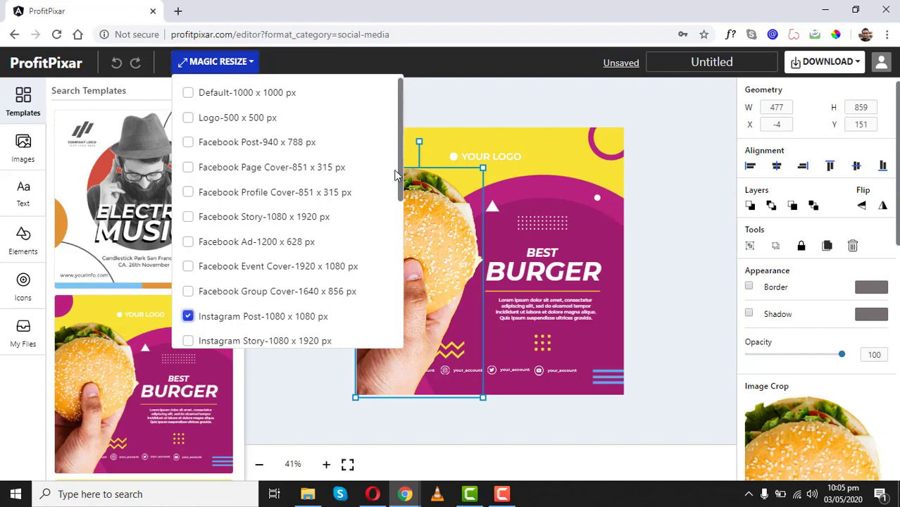
drag(400, 160, 380, 306)
click(279, 329)
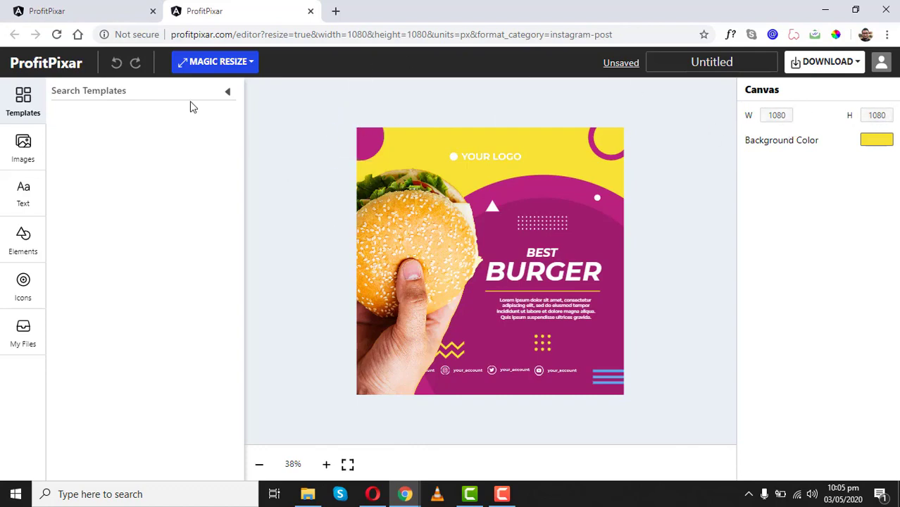
Step: Go back to the original burger design, review the other Magic Resize formats and close the list
click(119, 16)
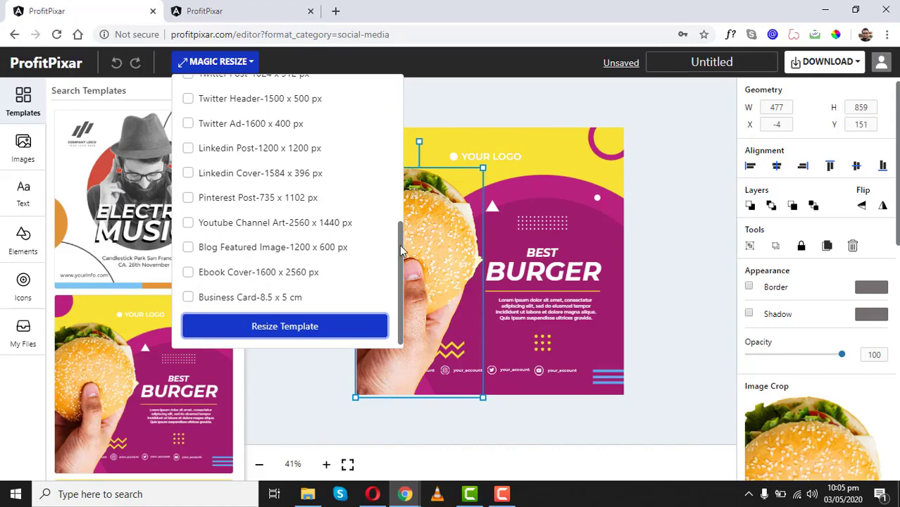
drag(401, 249, 403, 136)
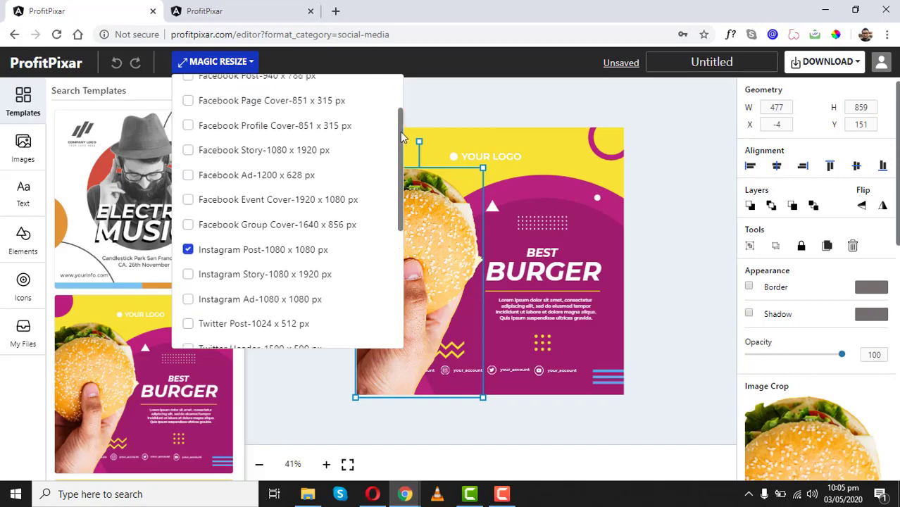
click(438, 100)
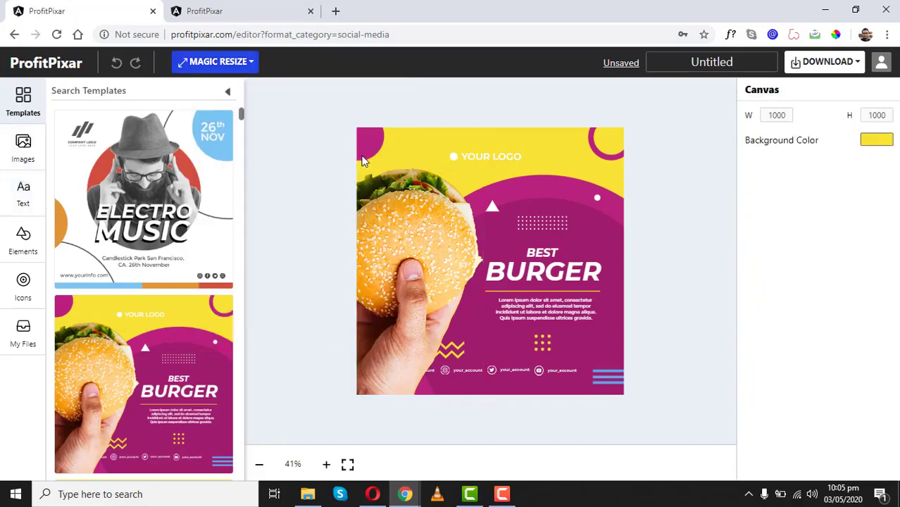
Step: Return to the home page, start an ebook cover and apply the "1 Million Dollar Philosophies Revealed" template
click(61, 68)
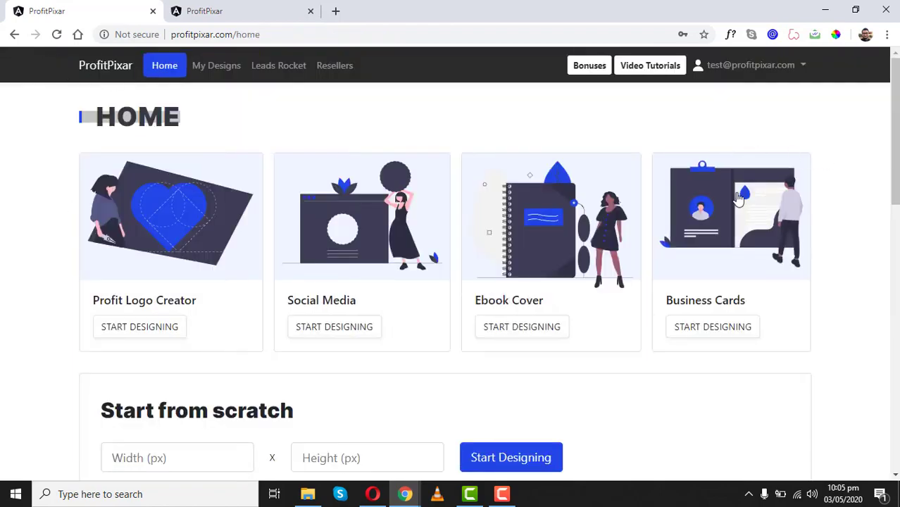
click(573, 242)
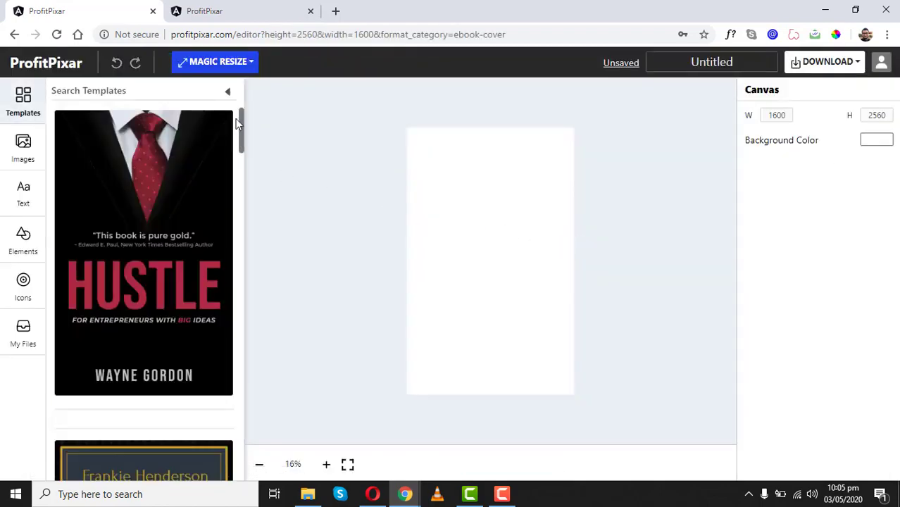
drag(240, 111, 240, 174)
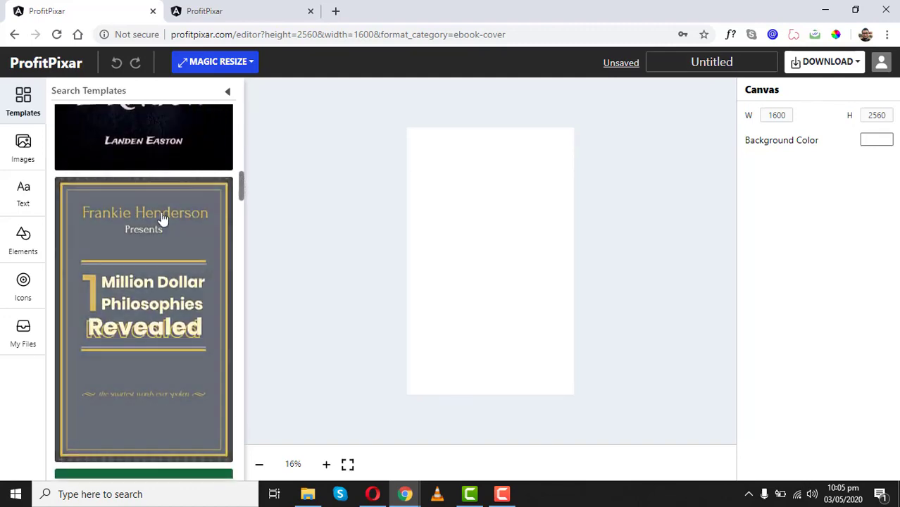
click(162, 219)
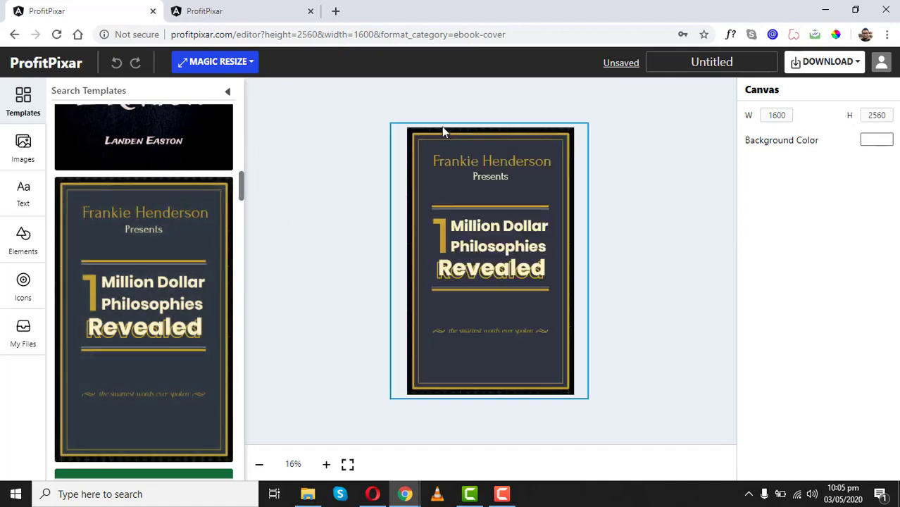
Step: Move the cover's thin inner gold border frame to about X 929, Y 886
click(475, 137)
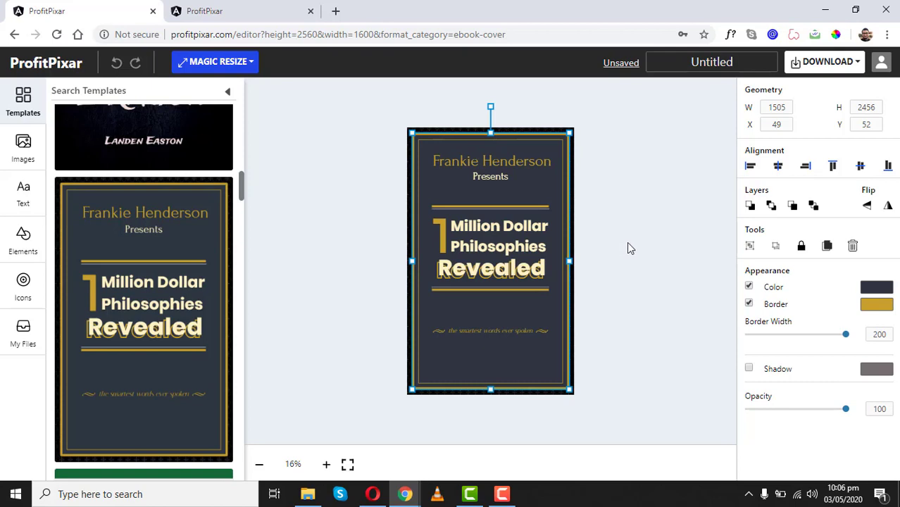
click(536, 186)
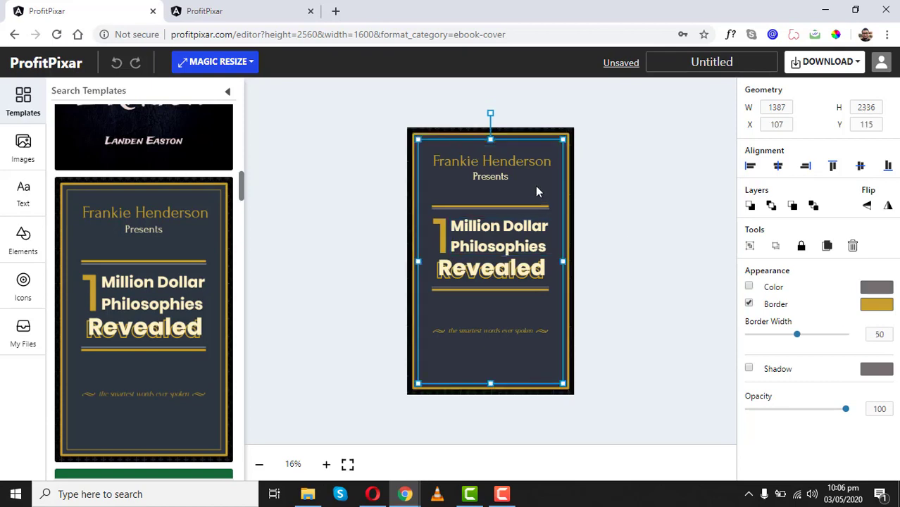
drag(554, 181, 640, 260)
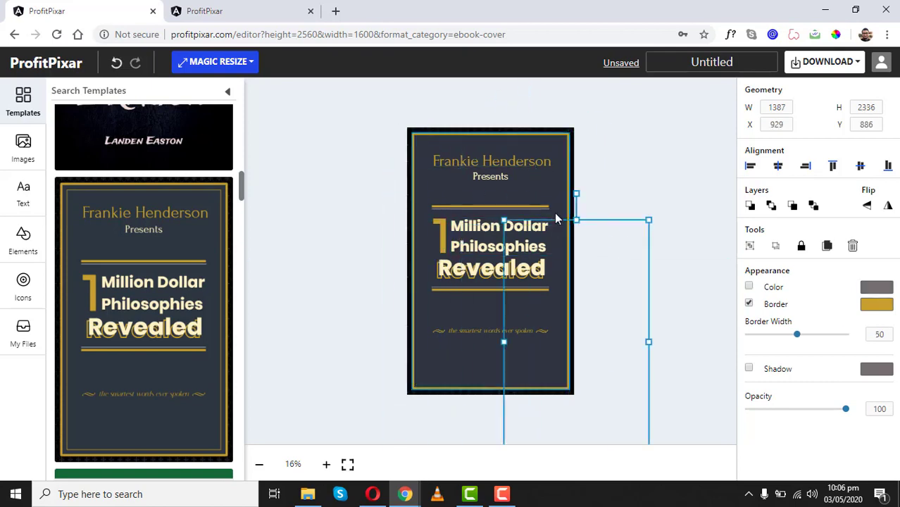
Step: Move the cover's dark gold-bordered background panel to about X 84, Y 33 and select the "Million Dollar Philosophies" text
click(551, 192)
mouse_move(551, 197)
mouse_down()
mouse_move(582, 185)
mouse_move(542, 197)
mouse_move(559, 188)
mouse_up()
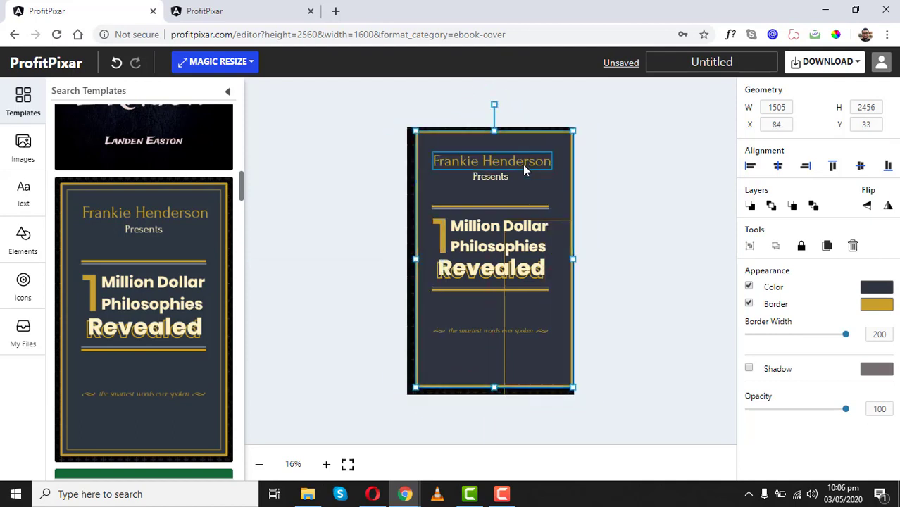
click(488, 227)
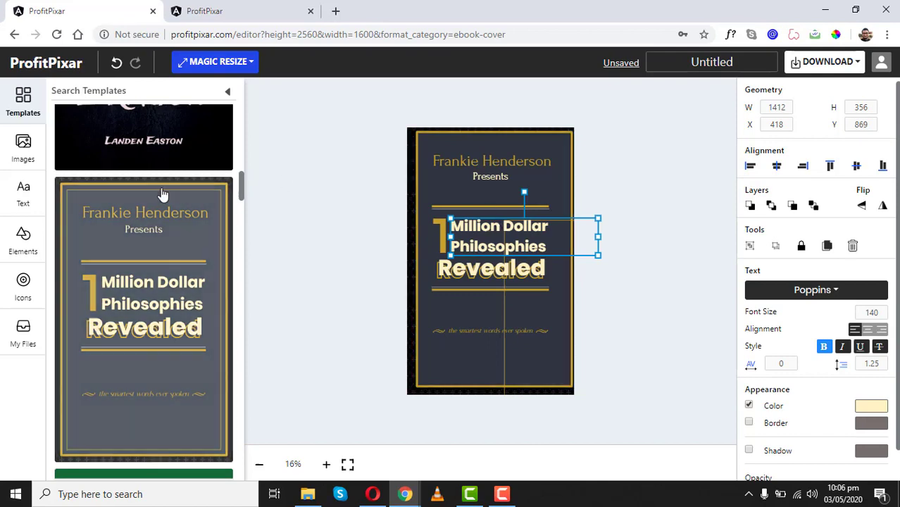
drag(241, 185, 242, 289)
Step: Return to the home page, start a business card and apply the dark Dream Studio template with the blue stripe and QR code
click(53, 68)
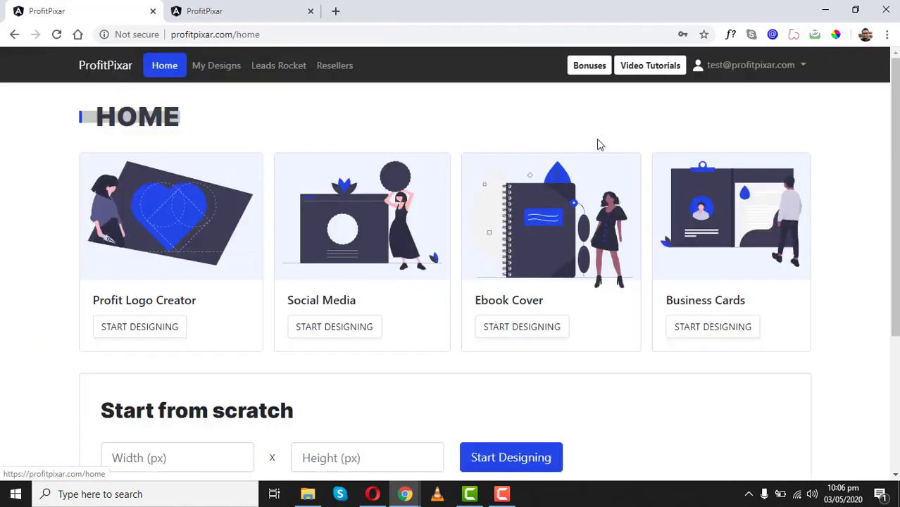
click(730, 202)
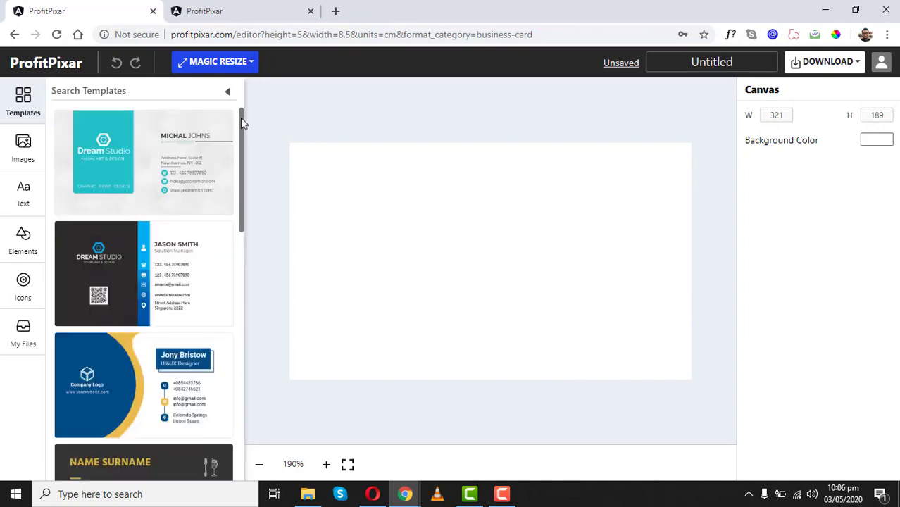
drag(240, 120, 240, 159)
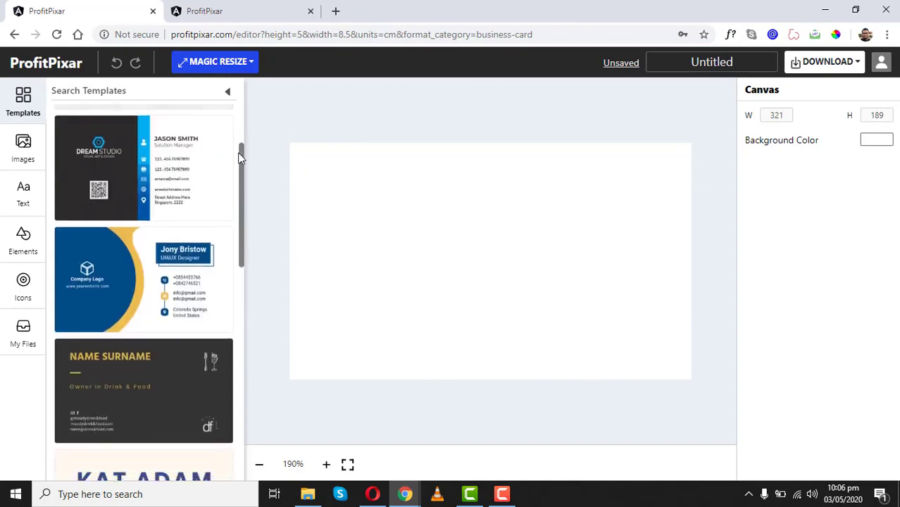
click(163, 153)
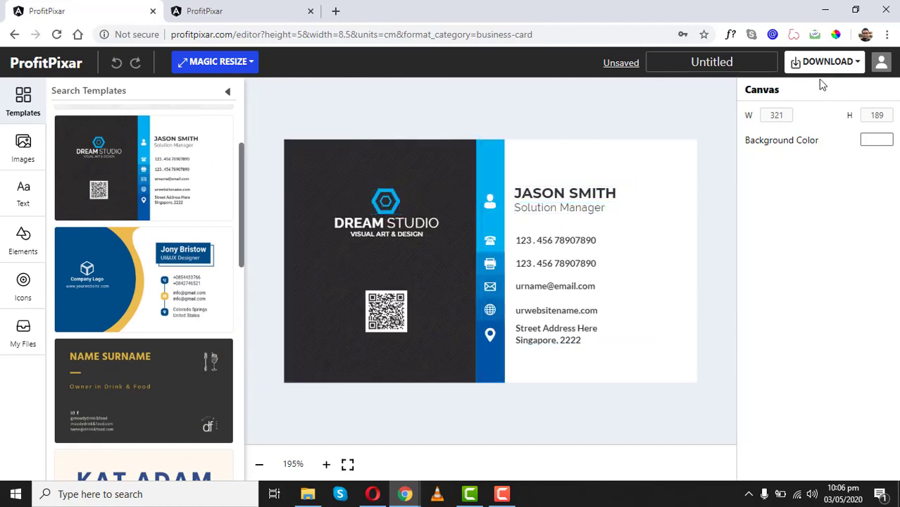
Step: Name the business card design "Test" and save it
click(708, 62)
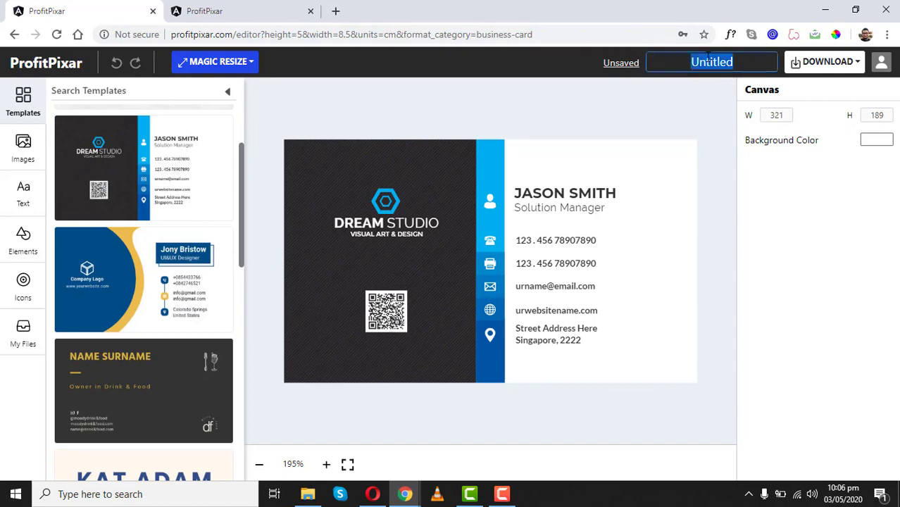
text(Test)
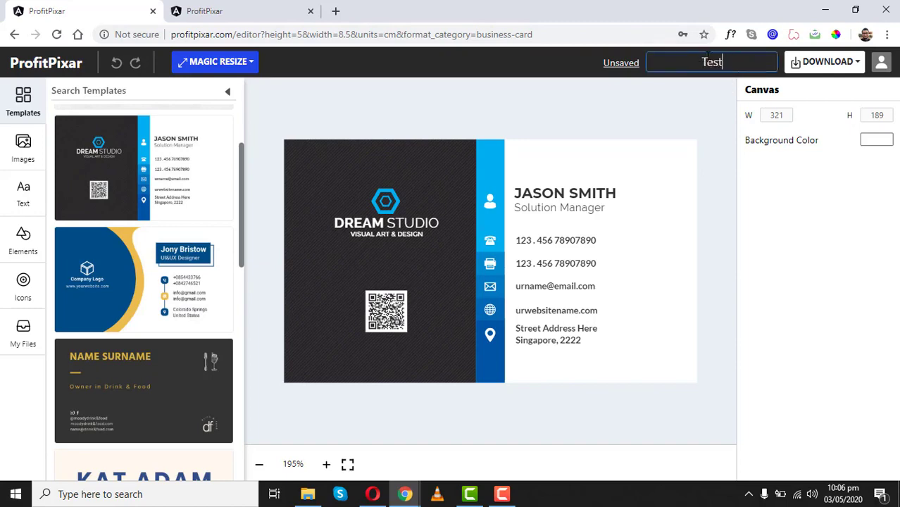
click(610, 63)
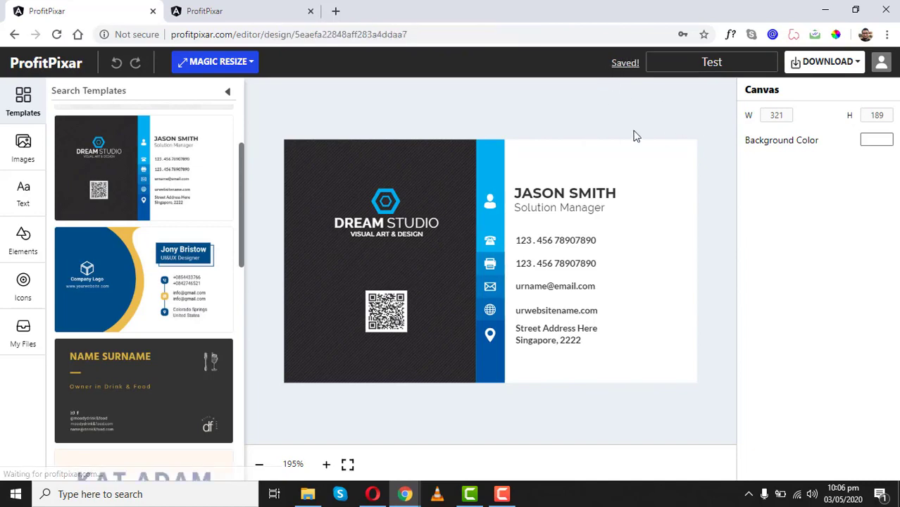
Step: Leave the editor and open My Designs to view the saved business card
click(70, 66)
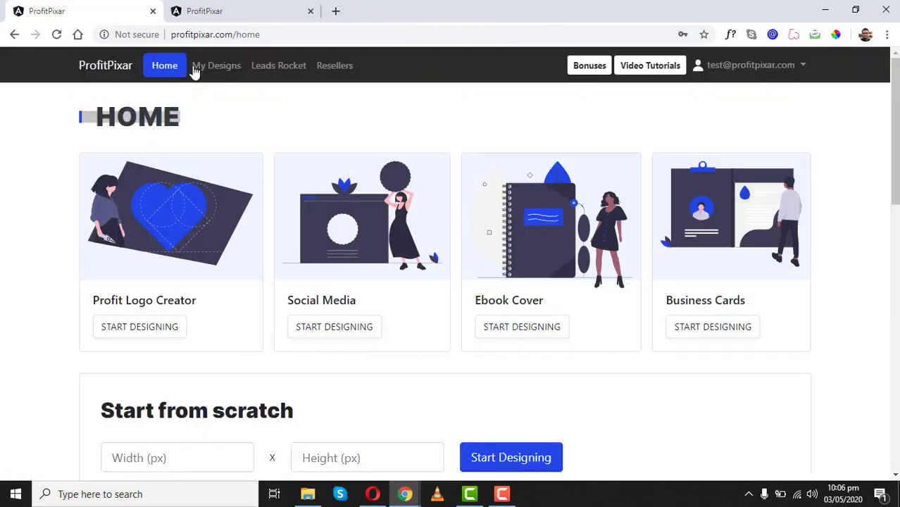
click(222, 66)
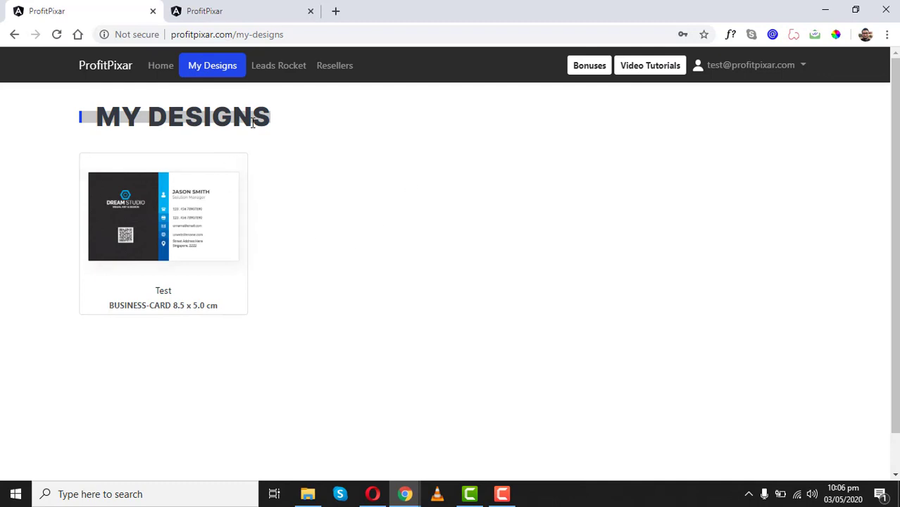
Step: Return to the home page and look through the sections below the design categories, starting with Start from scratch
click(100, 69)
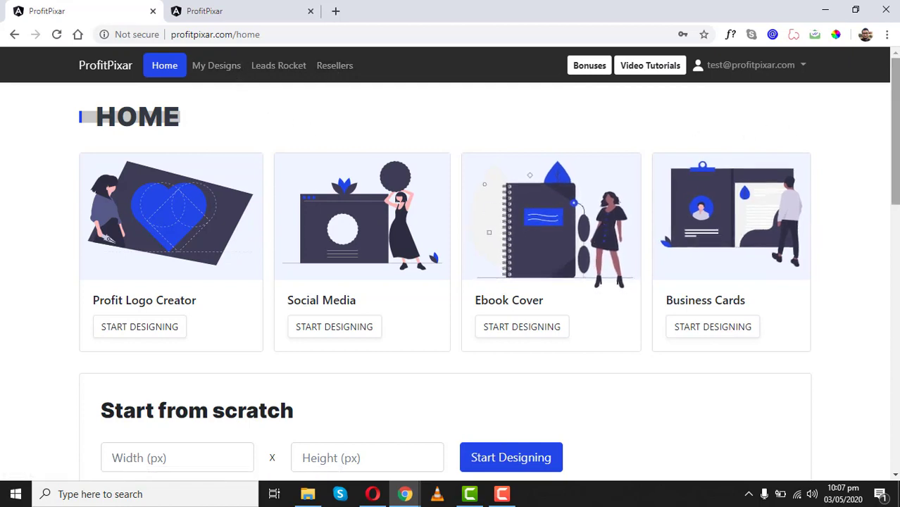
scroll(758, 125, down, 1)
scroll(451, 274, down, 4)
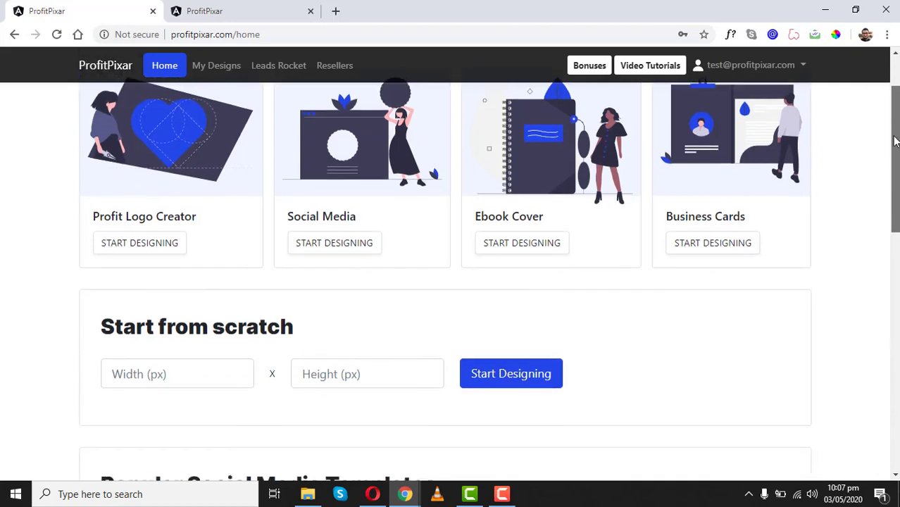